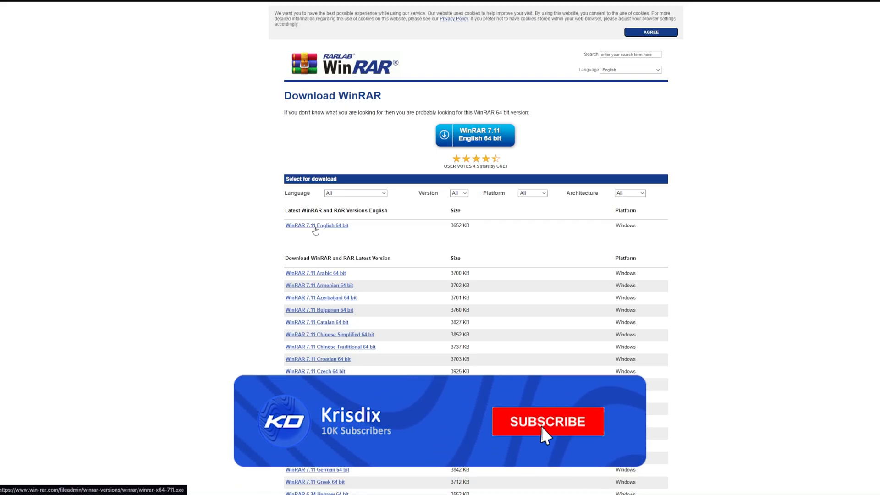
scroll(314, 230, "down", 3)
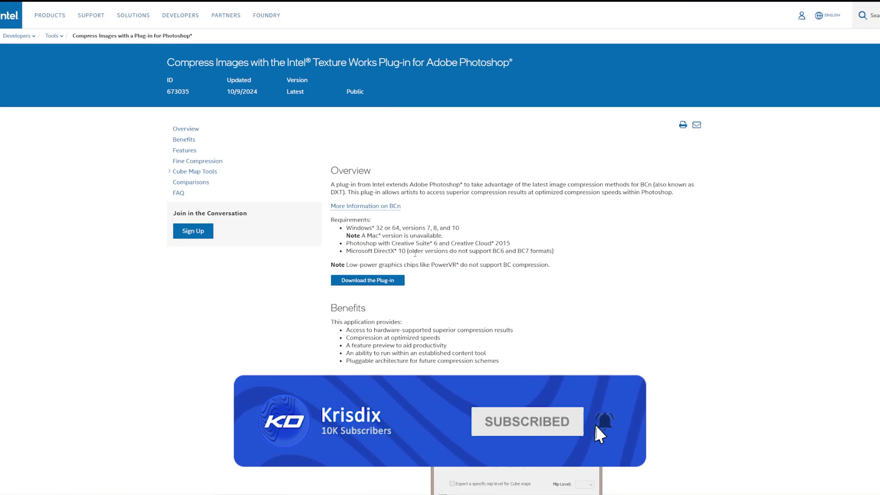
scroll(585, 256, "down", 2)
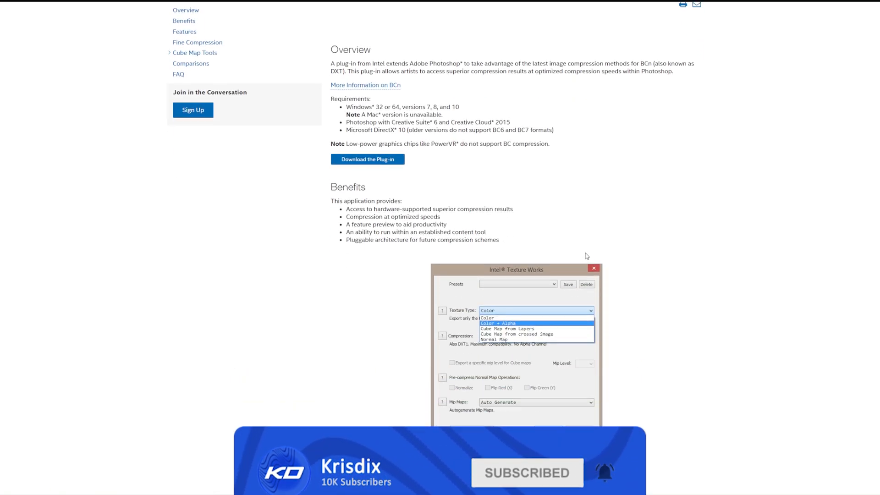
scroll(586, 256, "down", 3)
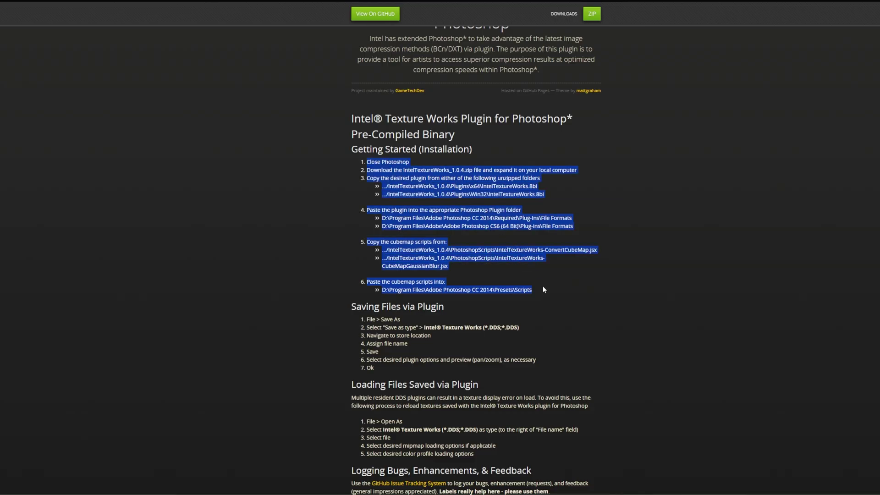
Highlight and clear parts of the Legacy Texture Tools heading on the NVIDIA page.
left_click(542, 286)
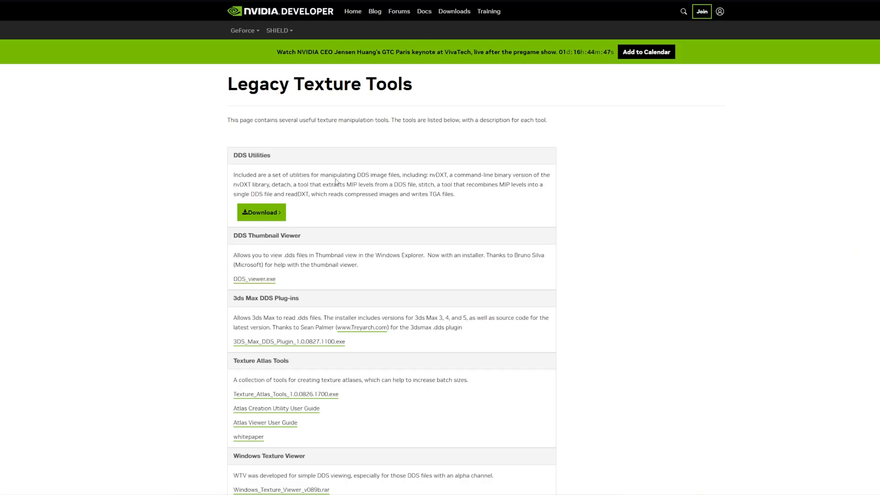
left_click_drag(230, 84, 378, 88)
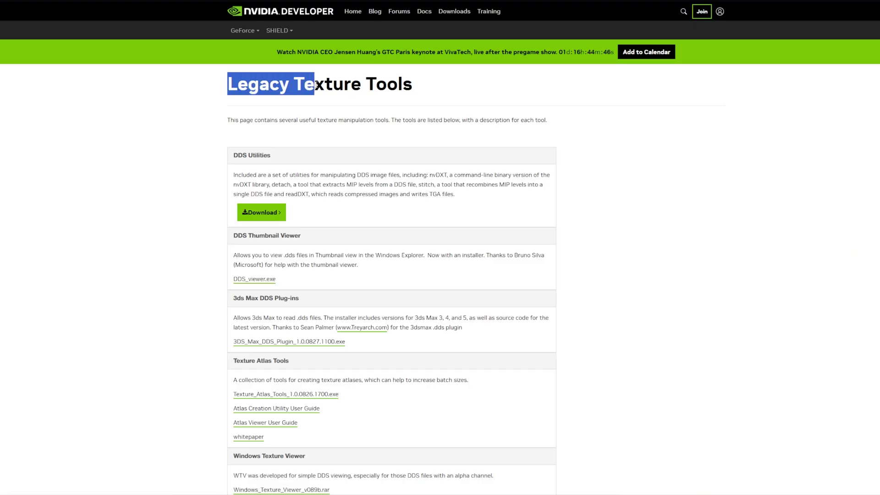
left_click(380, 88)
double_click(388, 85)
right_click(426, 90)
left_click(413, 84)
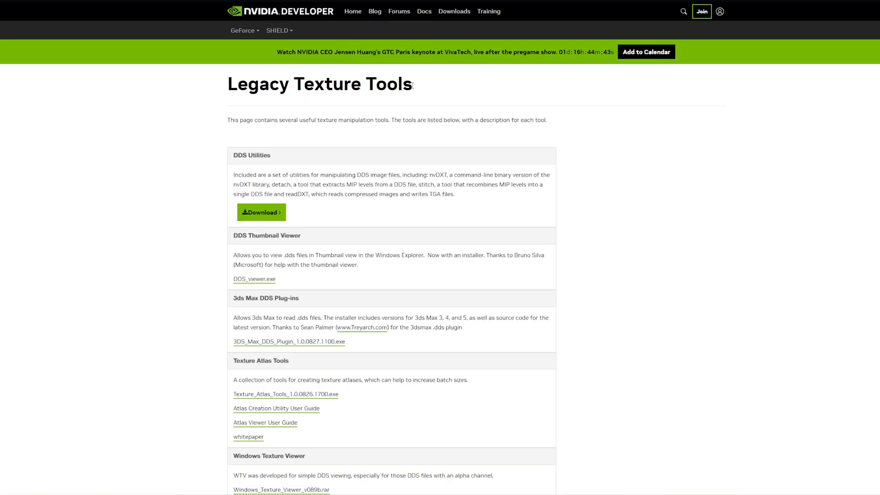
left_click_drag(412, 84, 368, 85)
left_click(368, 85)
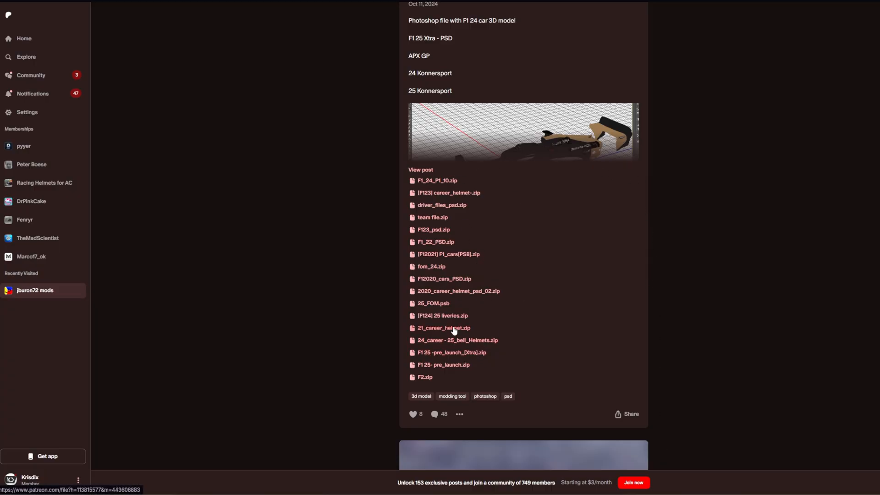
Download the 25_FOM.psb template attachment from the Patreon post.
left_click(431, 303)
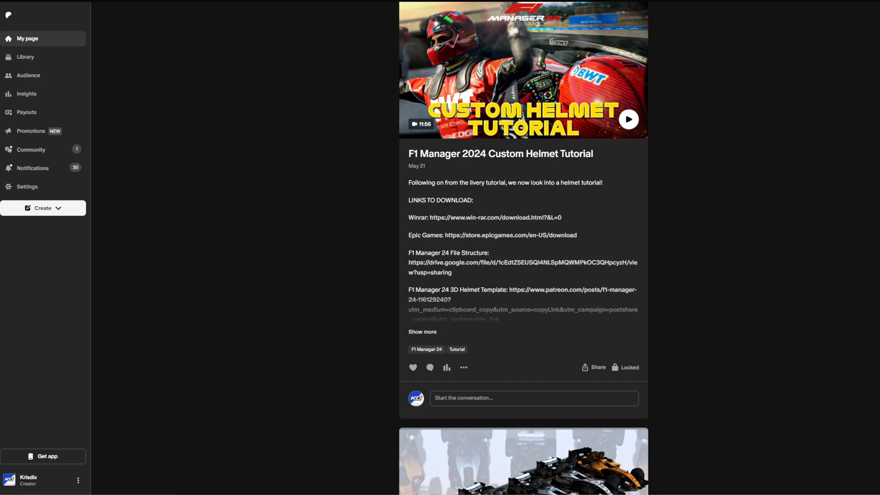
scroll(522, 275, "down", 5)
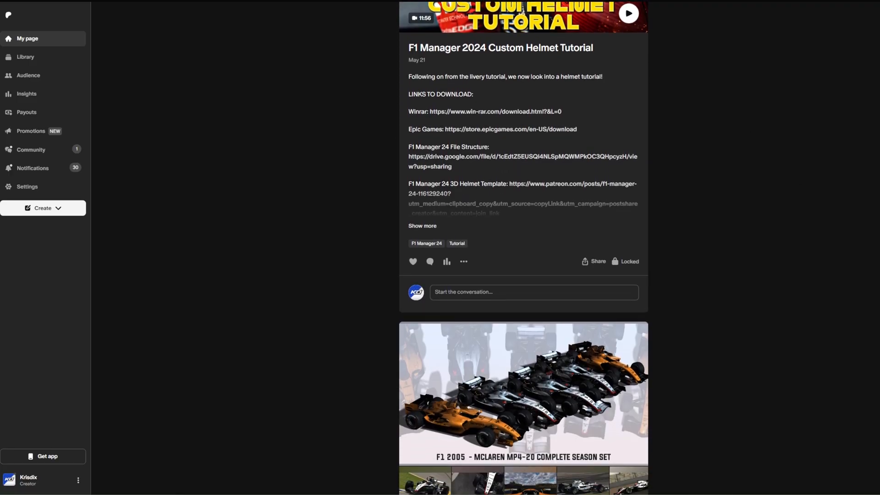
scroll(522, 275, "down", 4)
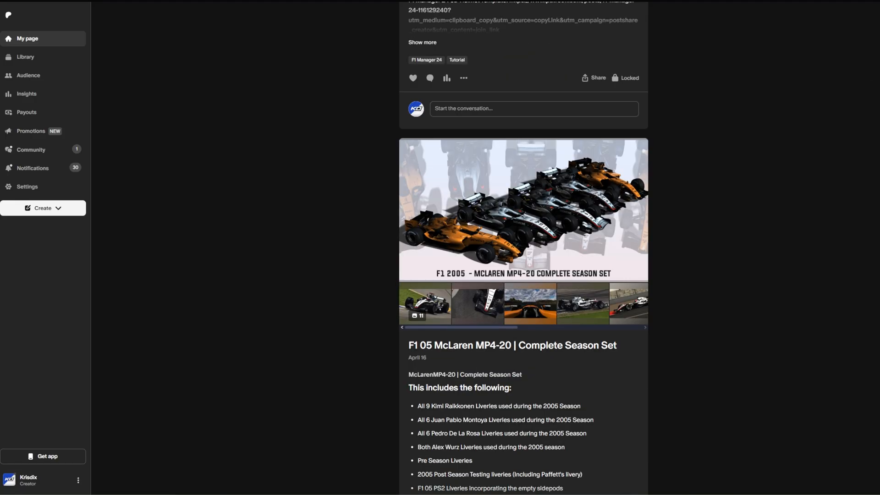
scroll(523, 275, "down", 6)
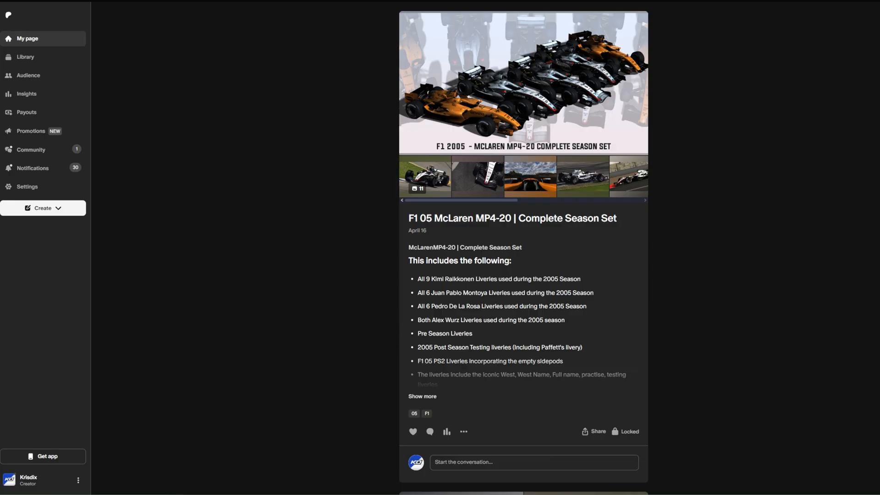
scroll(522, 275, "down", 2)
scroll(522, 275, "down", 2)
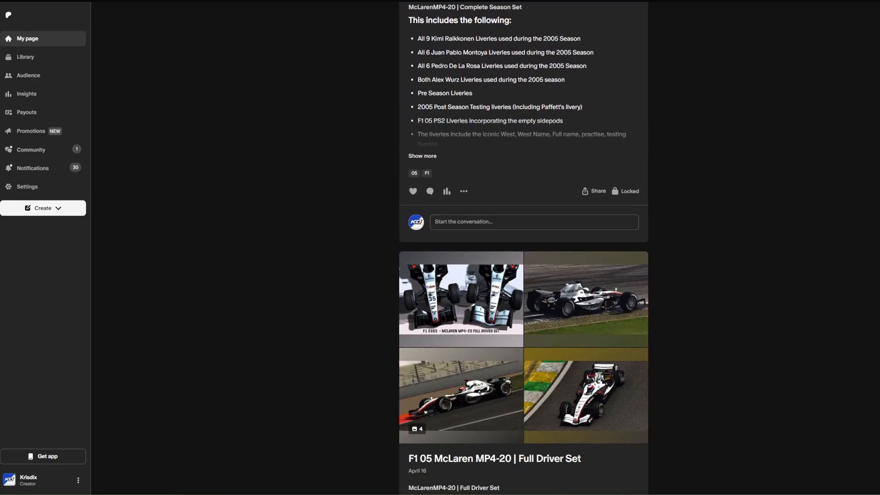
scroll(522, 275, "down", 2)
scroll(522, 275, "down", 2)
scroll(522, 275, "down", 2)
scroll(523, 275, "down", 2)
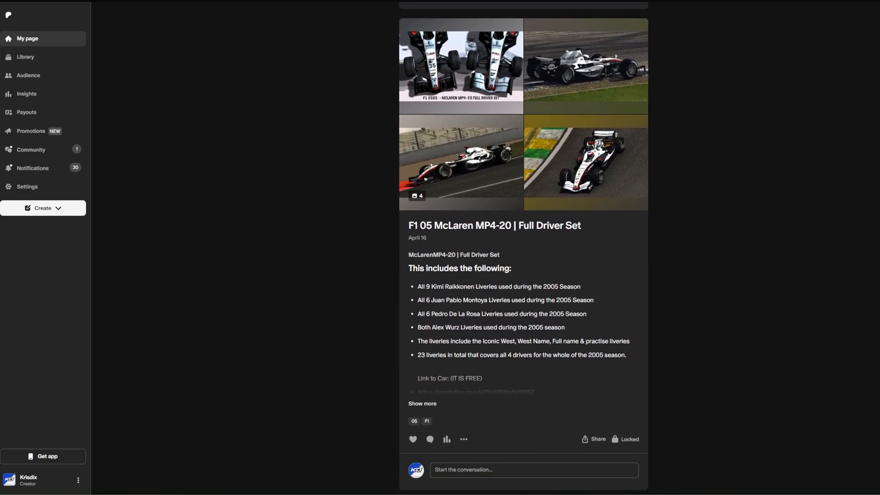
scroll(522, 275, "down", 2)
scroll(522, 275, "down", 2)
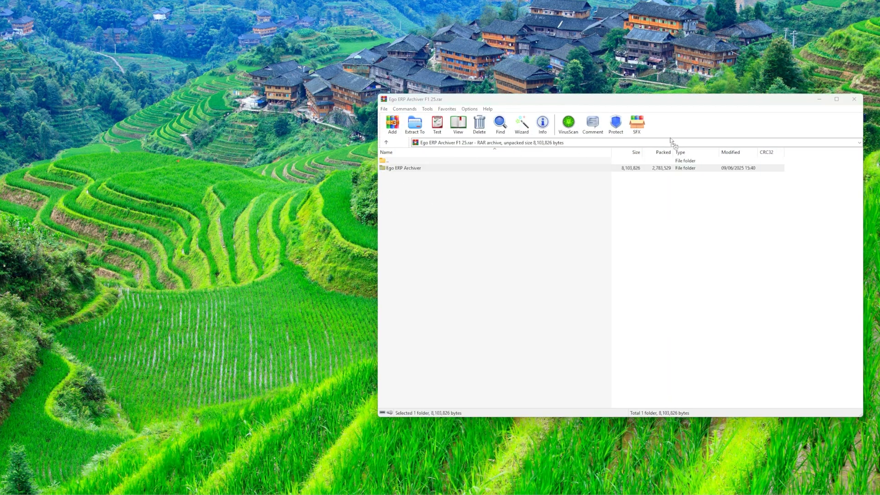
Extract the Ego ERP Archiver folder to the desktop and launch the archiver.
left_click(854, 99)
double_click(311, 163)
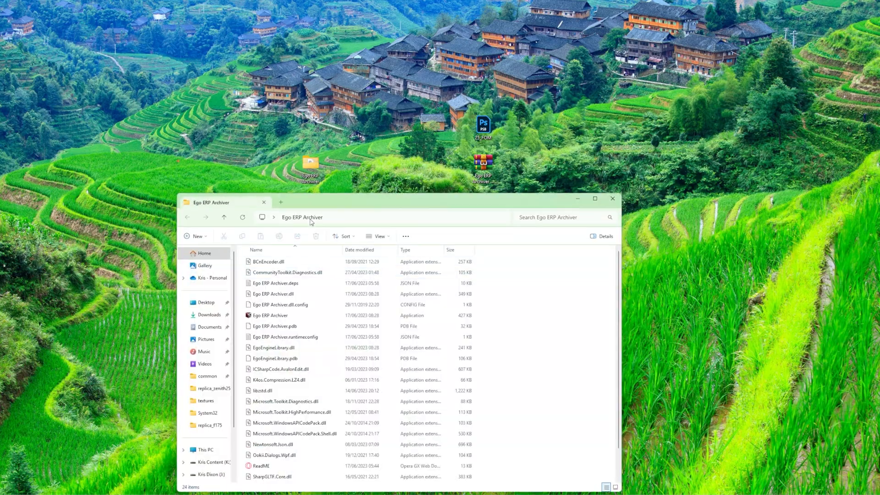
left_click_drag(344, 196, 371, 149)
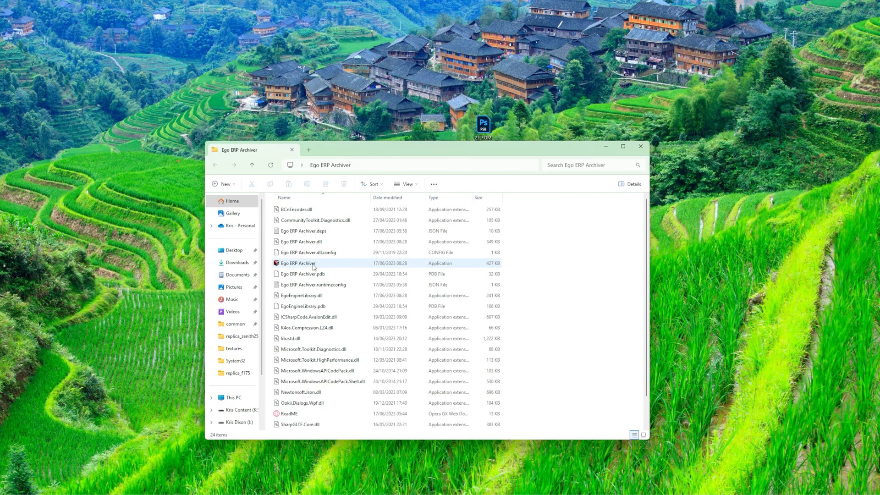
double_click(313, 265)
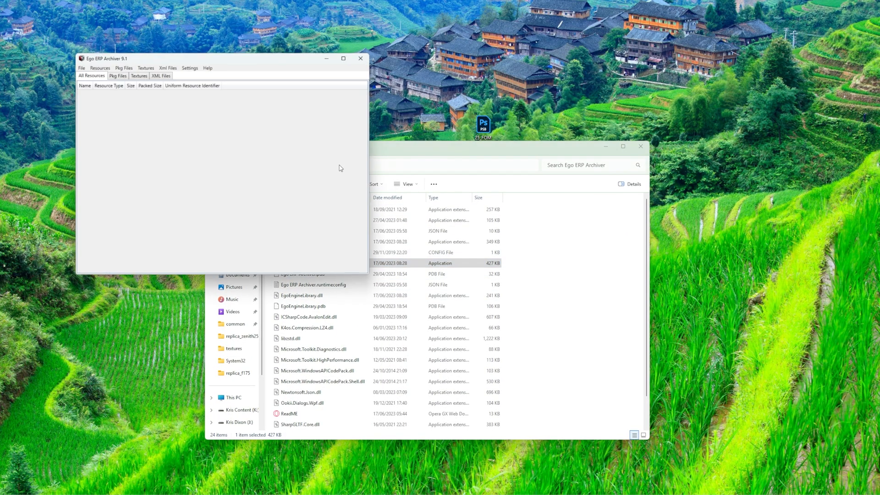
Set the archiver's game directory to the F1 25 install folder, then close it.
left_click(189, 66)
mouse_move(209, 74)
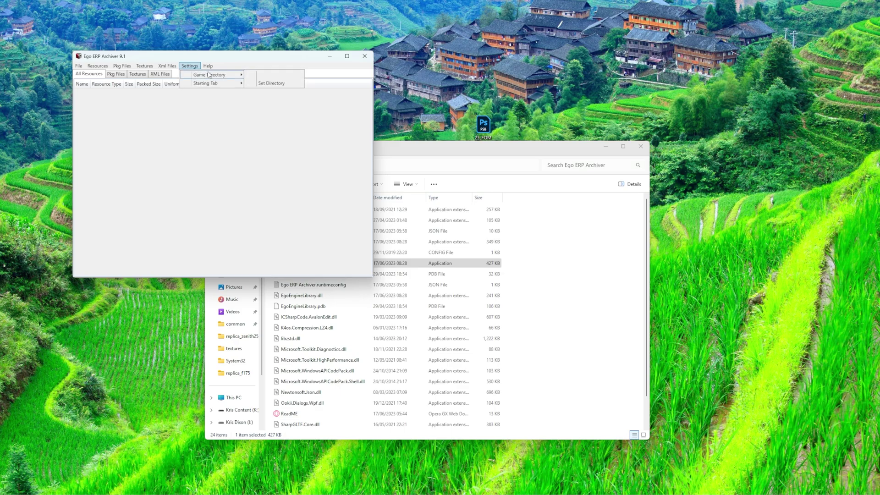
left_click(273, 83)
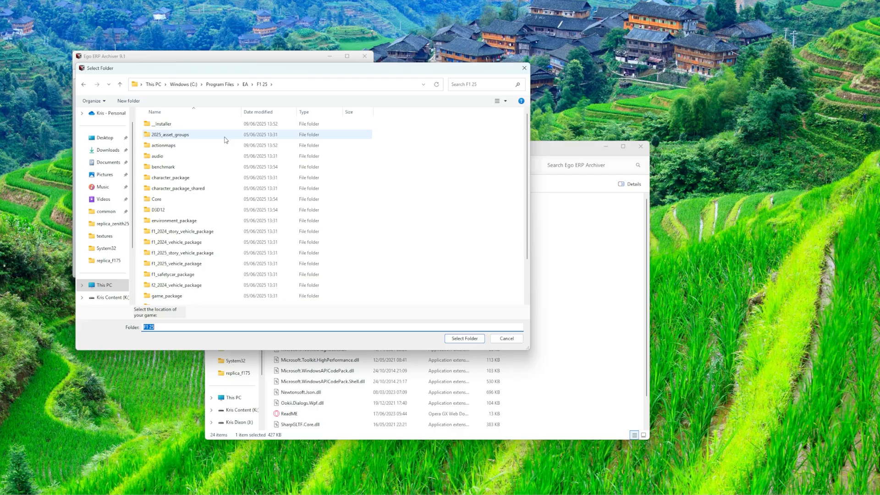
scroll(264, 207, "down", 2)
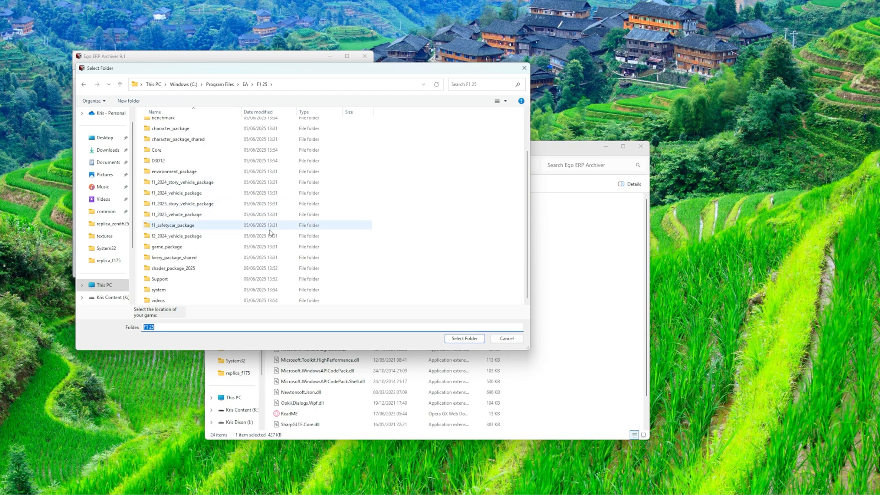
left_click(245, 84)
left_click(160, 135)
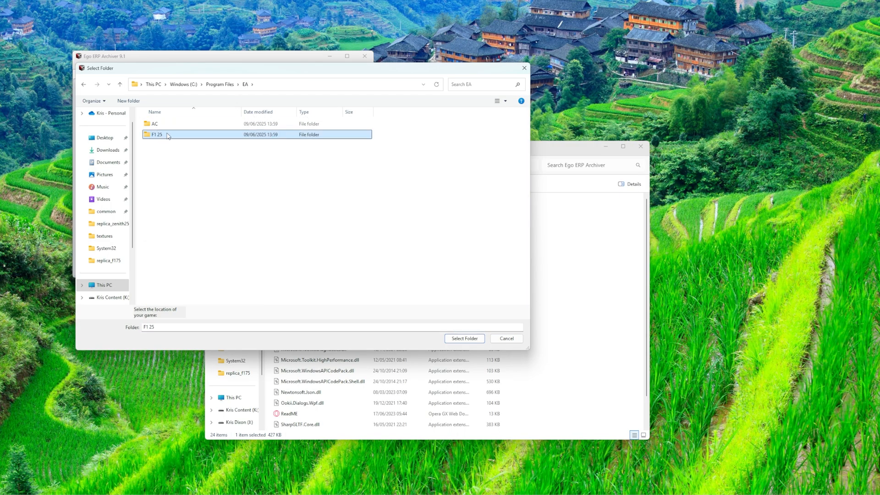
left_click(464, 338)
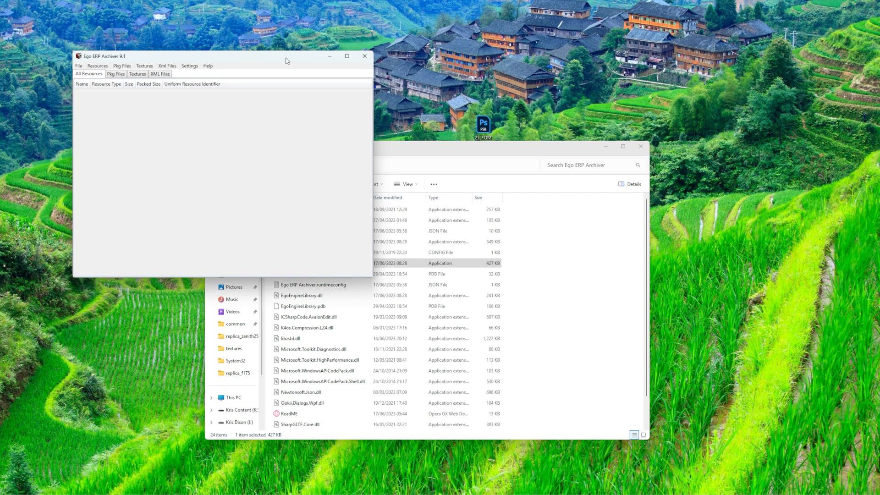
left_click_drag(287, 61, 339, 114)
left_click(415, 110)
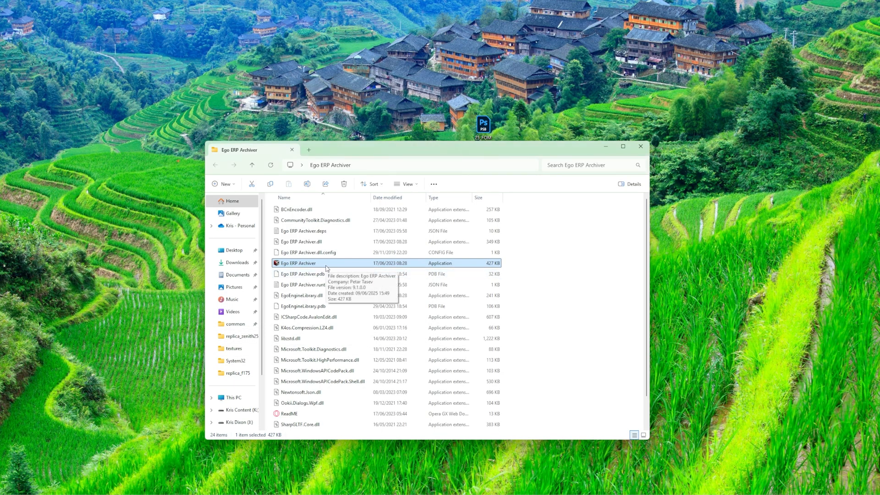
Set the archiver to always run as administrator via Compatibility properties and relaunch it.
right_click(326, 268)
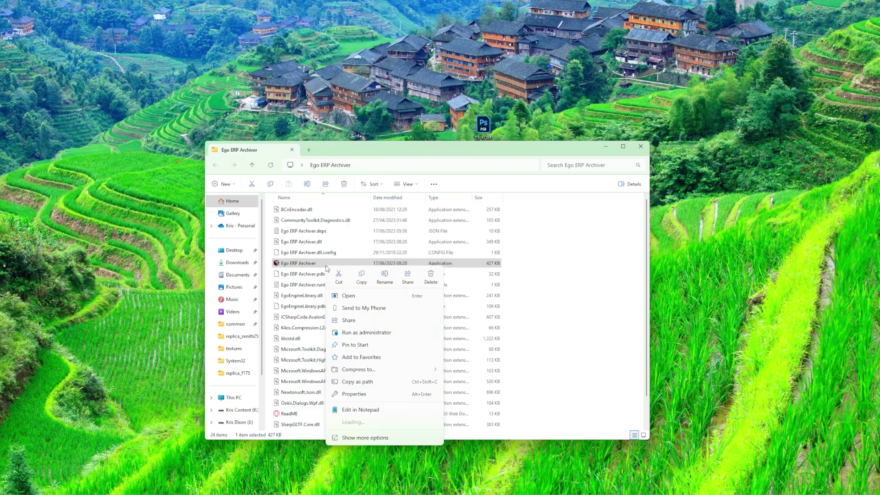
left_click(364, 397)
left_click(393, 275)
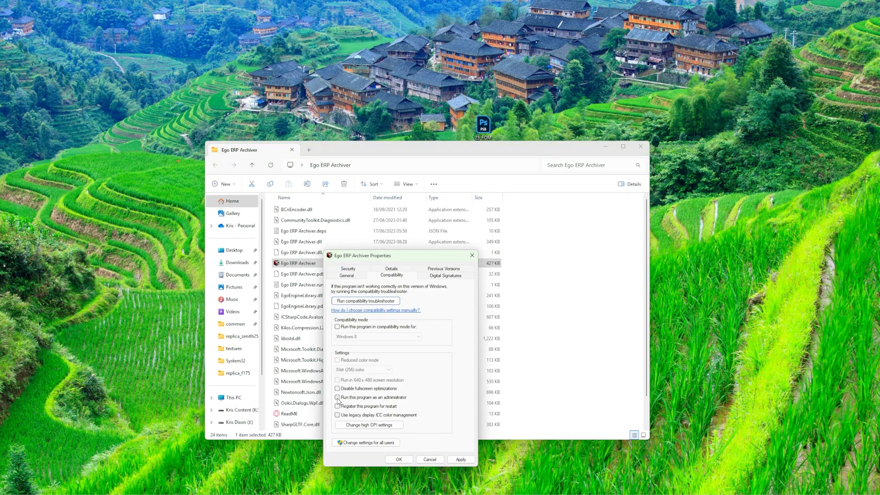
left_click(337, 397)
left_click(461, 460)
left_click(399, 459)
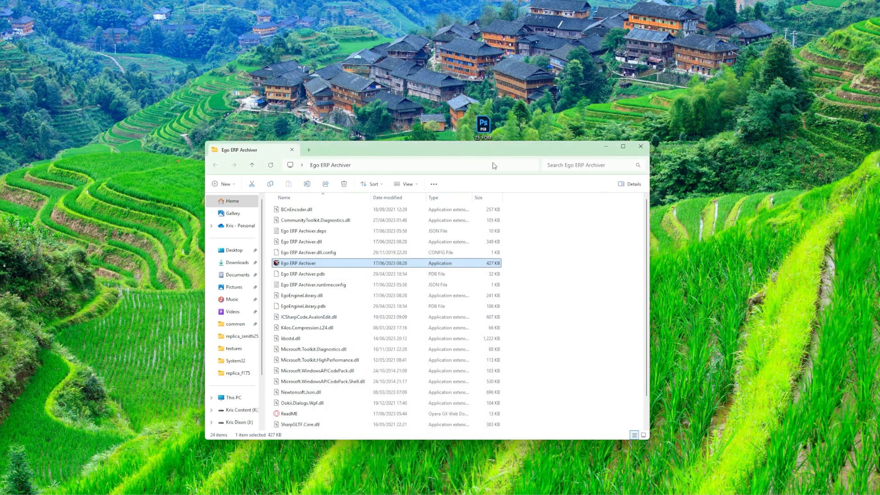
double_click(352, 264)
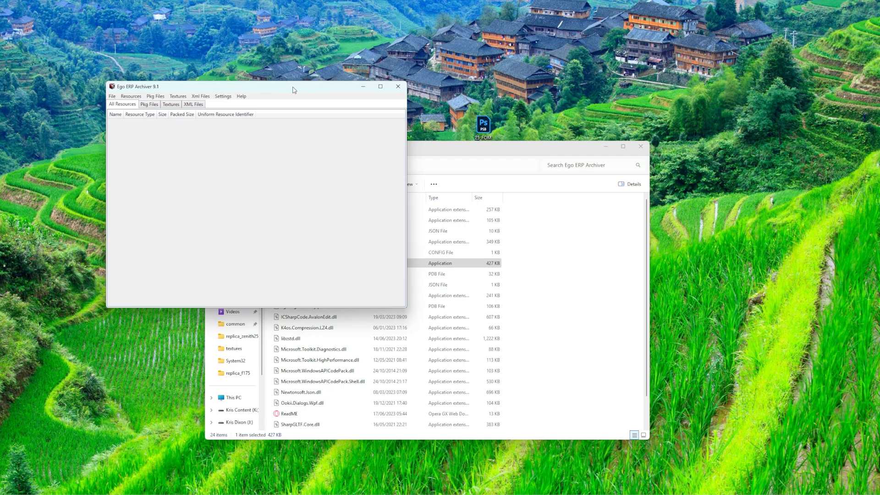
Move the archiver window over the extracted folder window.
left_click_drag(282, 81, 413, 170)
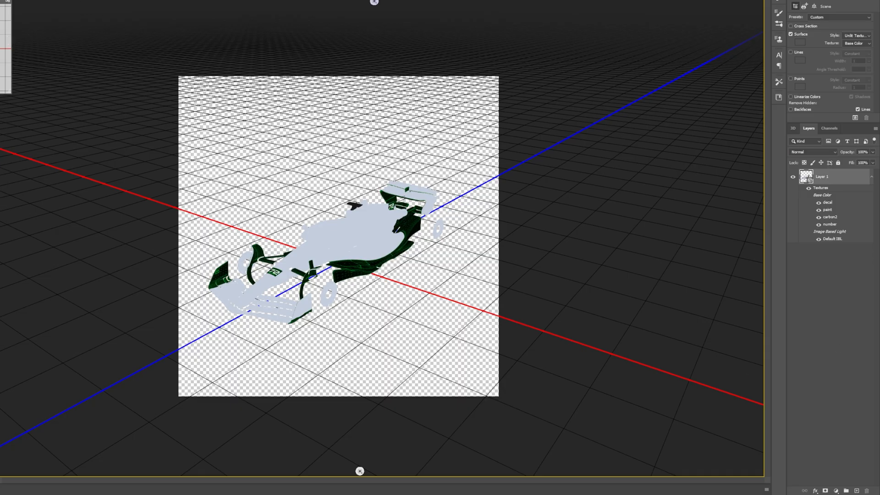
Save the car template to the Desktop as 25_FOM.psb.
key("ctrl+shift+s")
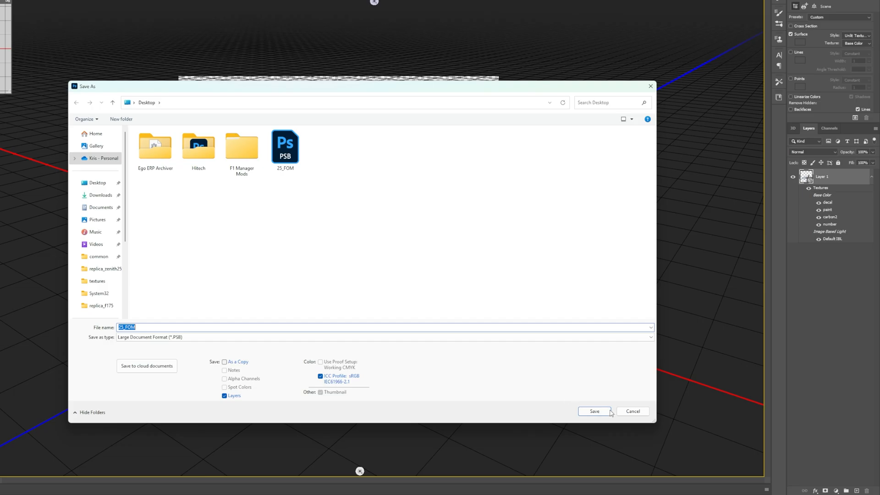
left_click(631, 411)
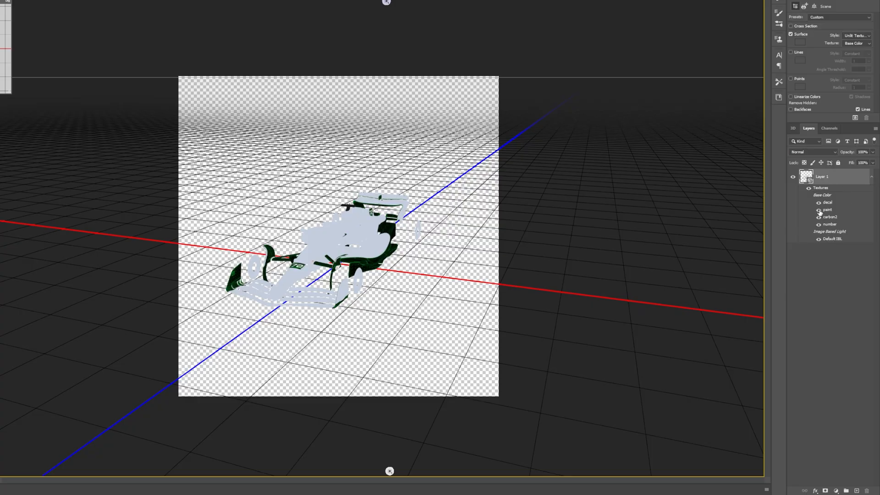
Fill a new layer of the car's paint texture with magenta and check it on the 3D car.
double_click(829, 217)
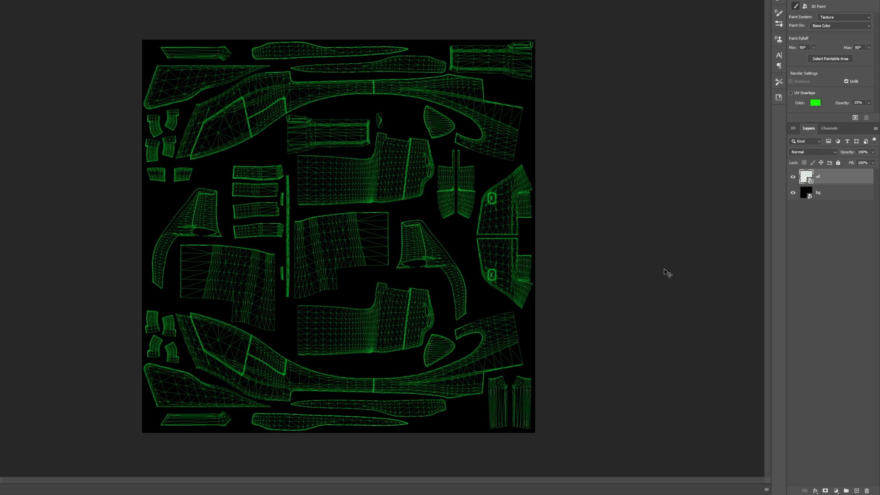
left_click(856, 490)
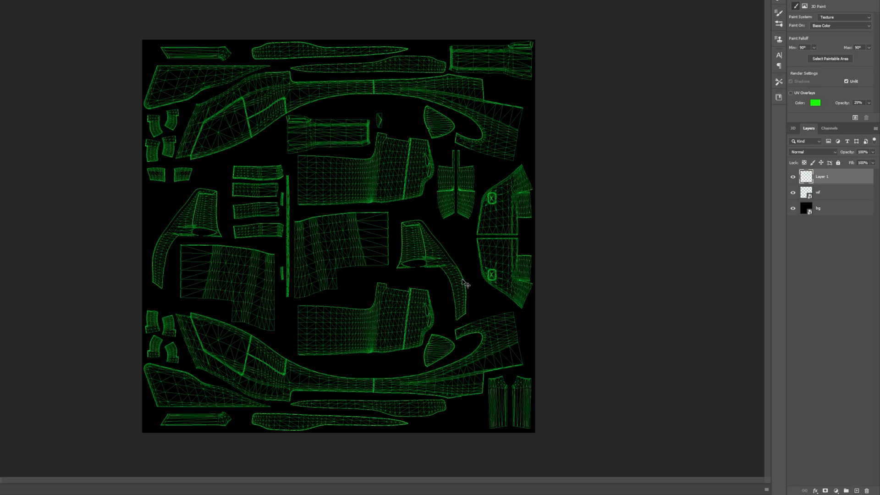
key("alt+Delete")
key("ctrl+Tab")
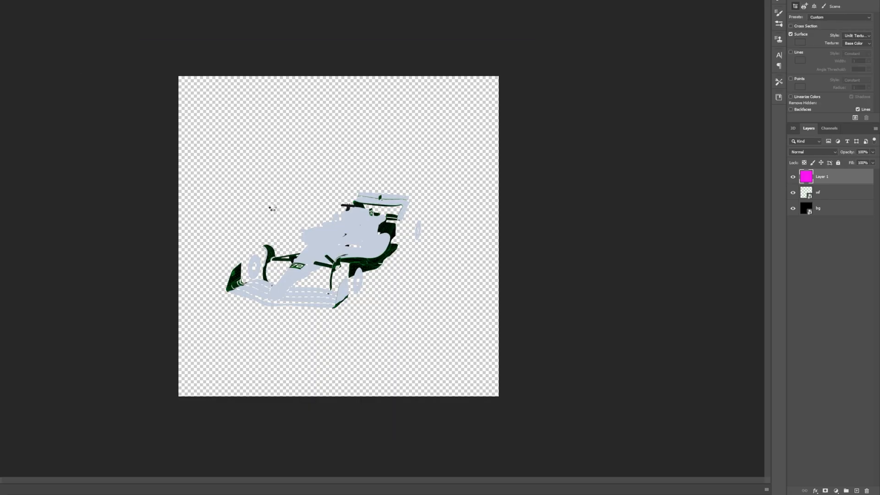
left_click_drag(300, 178, 302, 168)
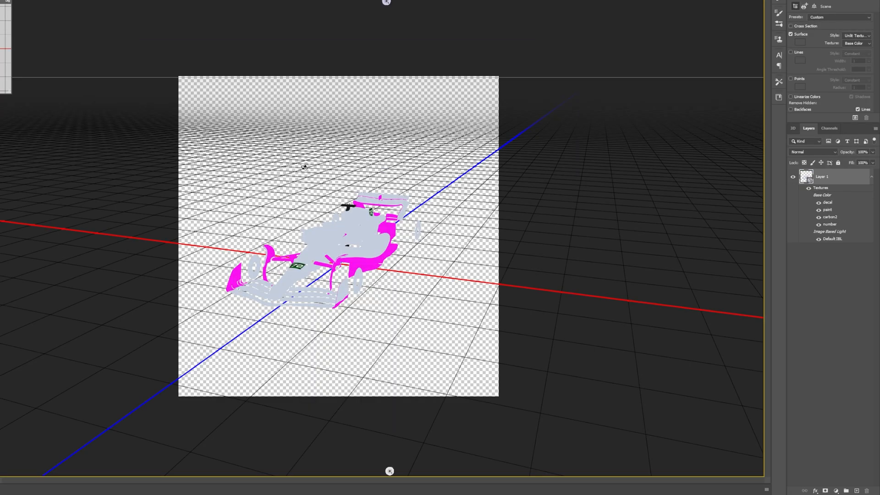
left_click_drag(364, 210, 352, 208)
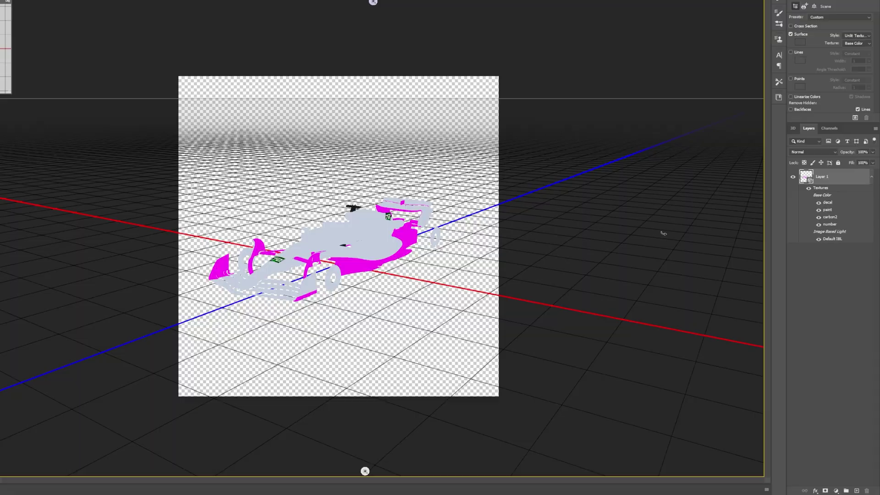
With UV overlays shown, brush a magenta squiggle along the nose on Layer 2.
double_click(829, 209)
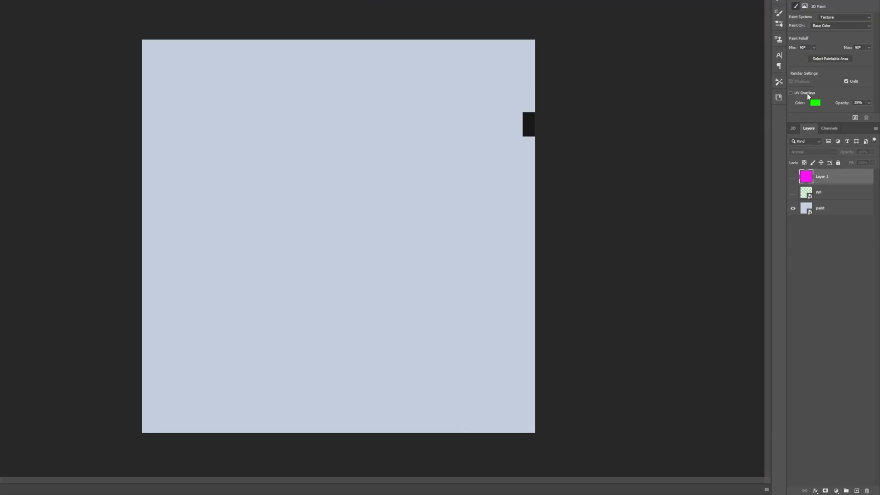
left_click(791, 92)
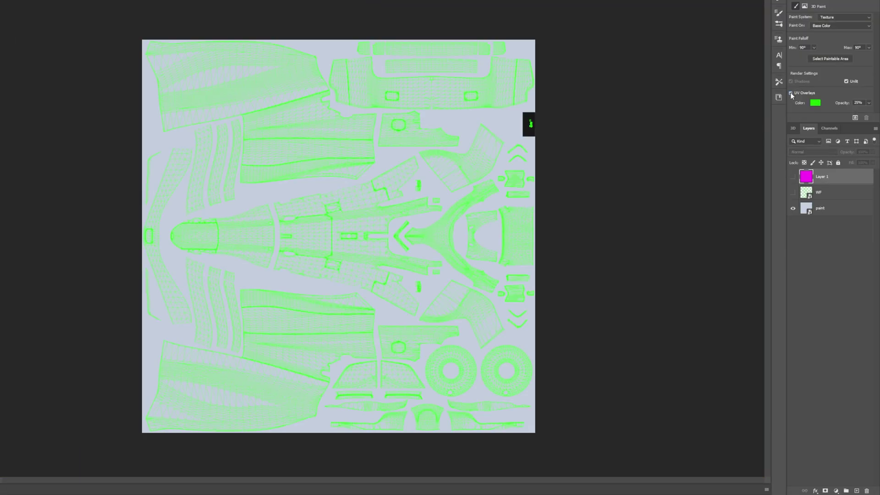
left_click(857, 490)
key("b")
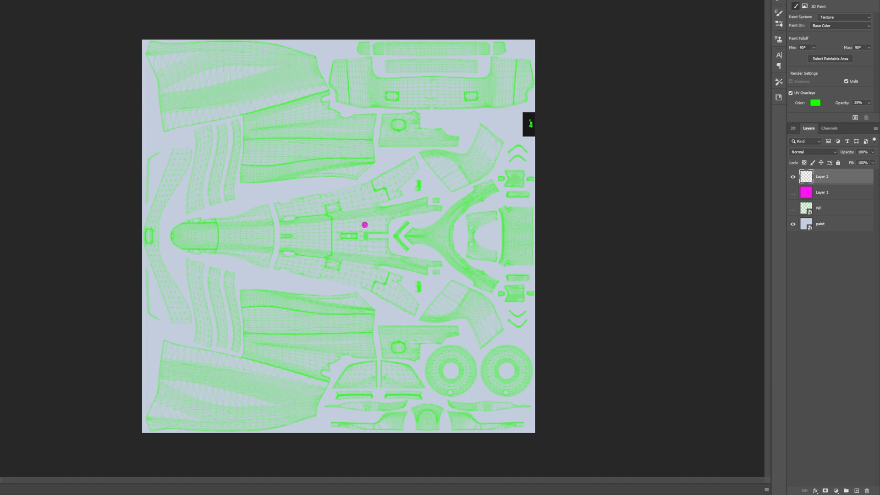
left_click_drag(365, 225, 183, 237)
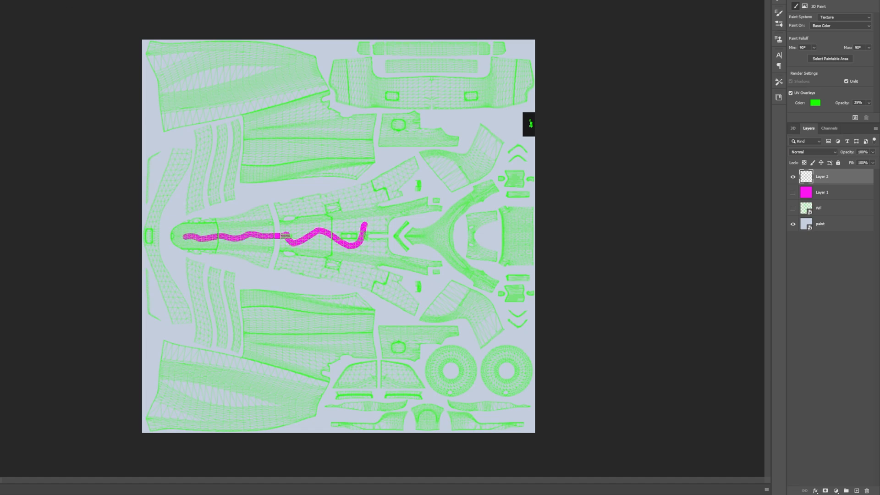
key("ctrl+Tab")
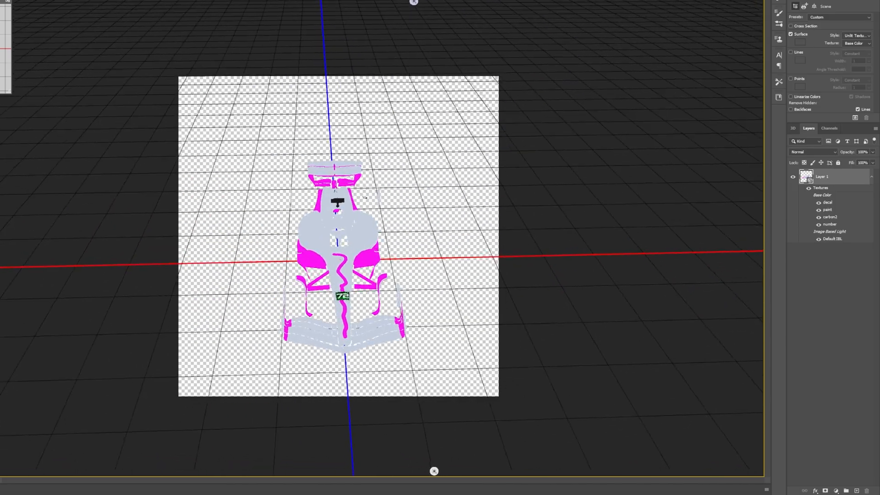
key("ctrl+Tab")
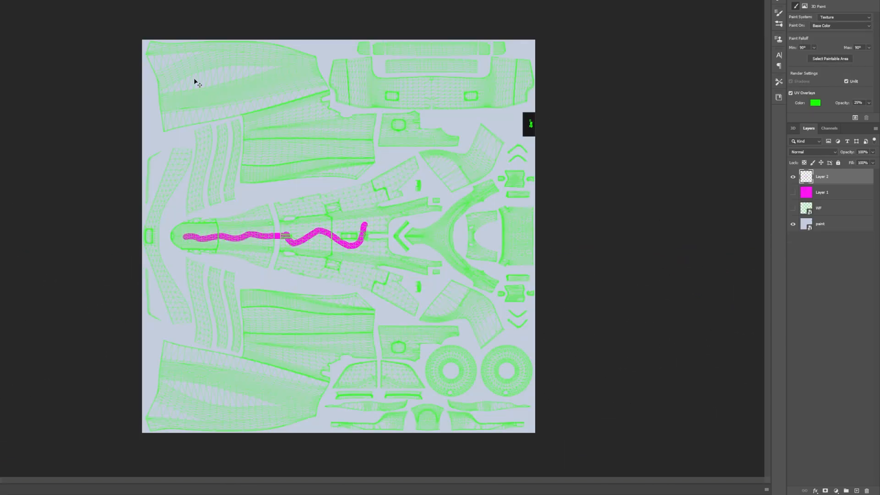
Paint test marks on another layer, delete it, and add a fresh empty layer.
left_click(865, 490)
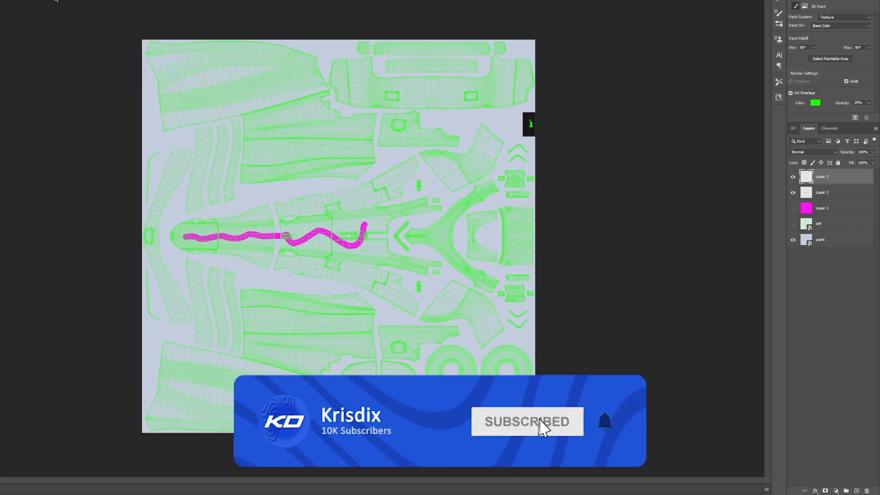
key("ctrl+Tab")
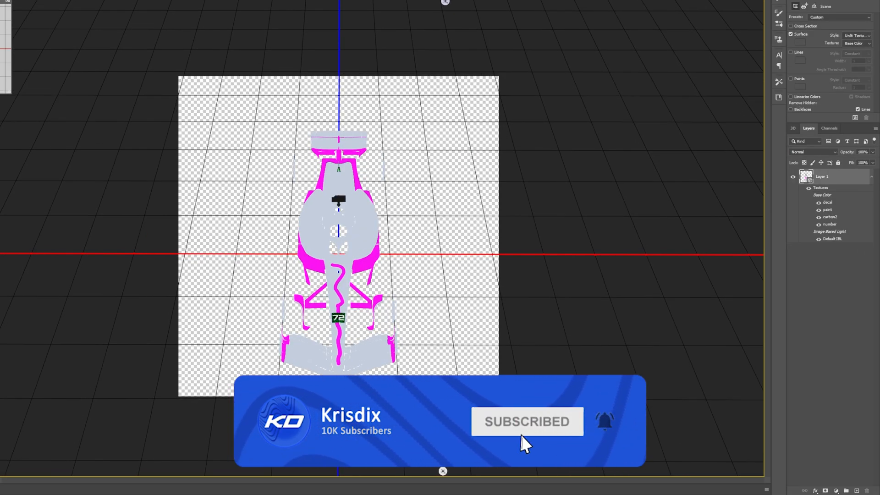
key("ctrl+Tab")
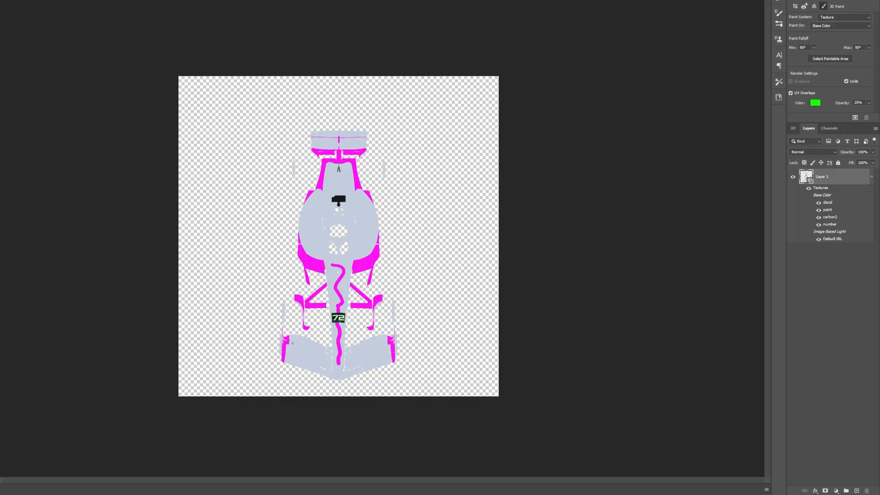
mouse_move(292, 342)
left_mouse_down()
mouse_move(290, 361)
mouse_move(300, 365)
left_mouse_up()
left_click_drag(296, 354, 370, 369)
key("ctrl+Tab")
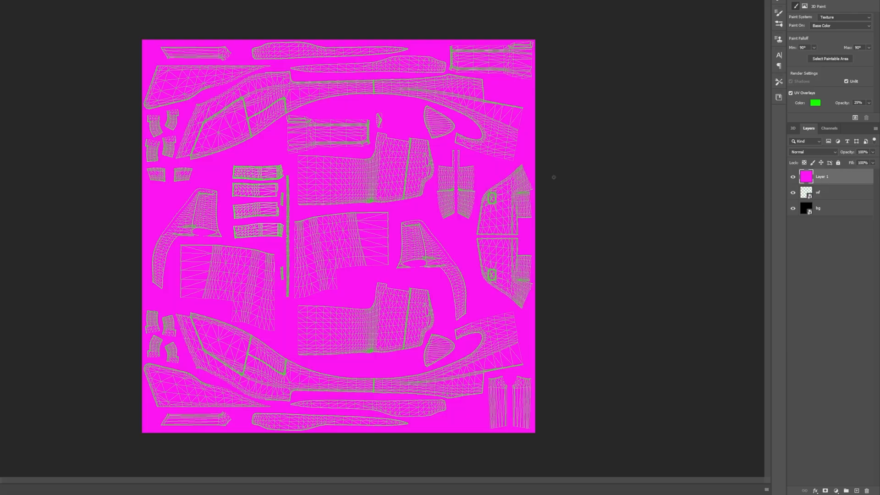
key("ctrl+Tab")
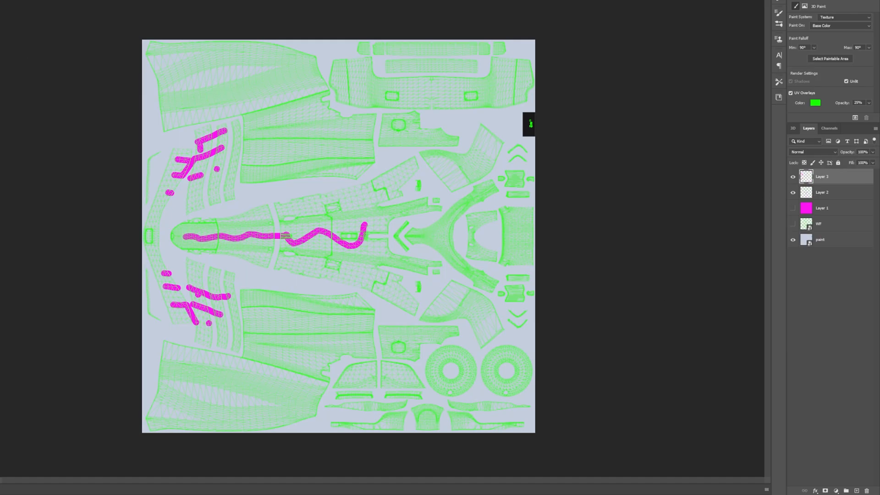
key("Delete")
left_click(856, 490)
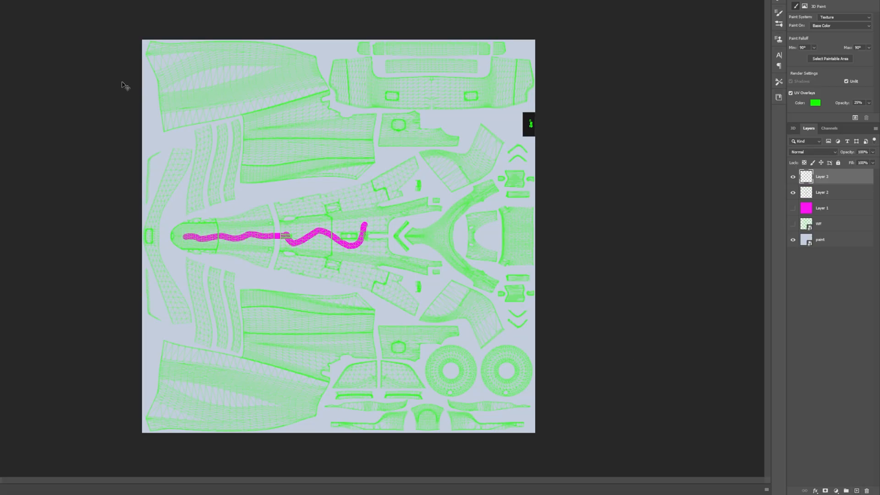
key("ctrl+Tab")
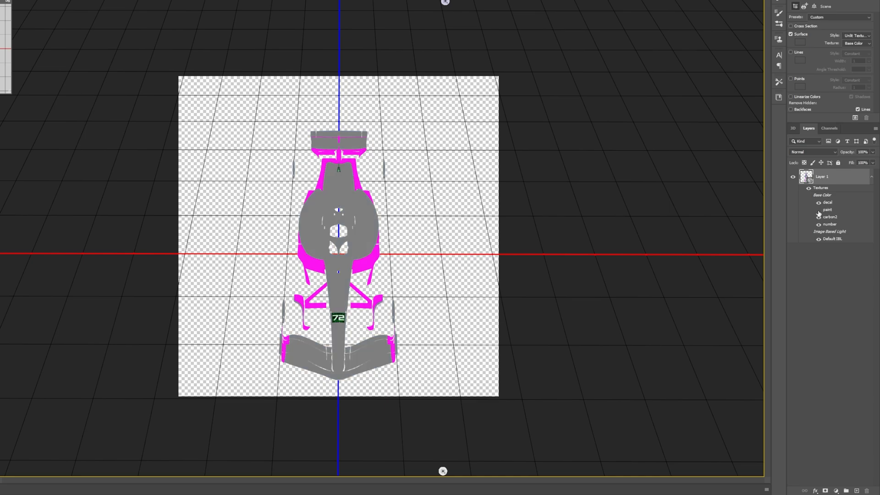
Re-show the paint texture and place the KO library logo on the front wing, duplicated.
left_click(817, 212)
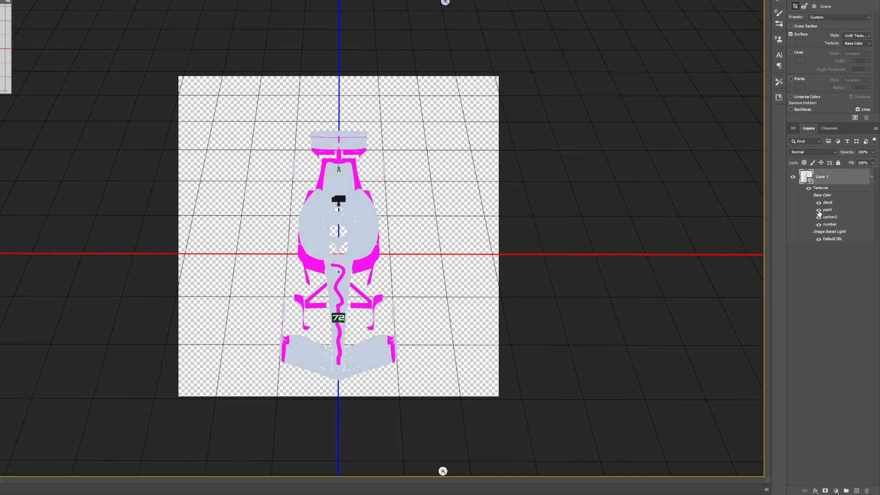
left_click(780, 107)
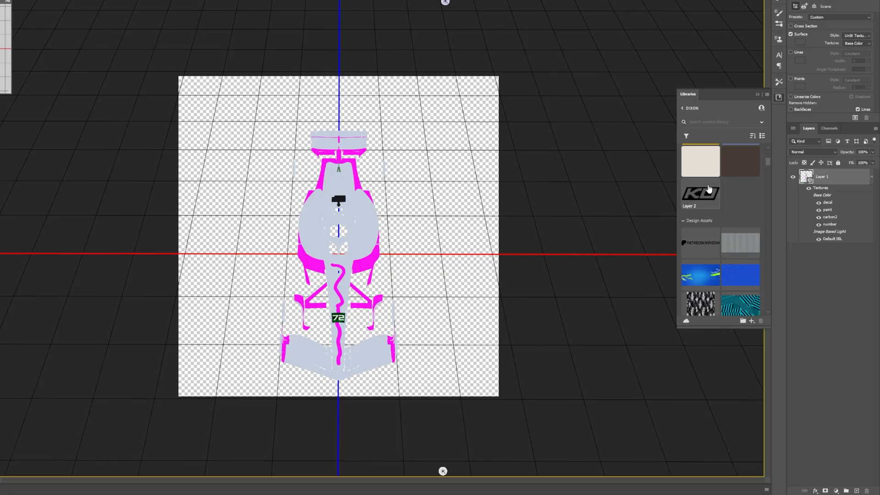
mouse_move(700, 194)
left_mouse_down()
mouse_move(383, 353)
mouse_move(305, 352)
left_mouse_up()
key("ctrl+j")
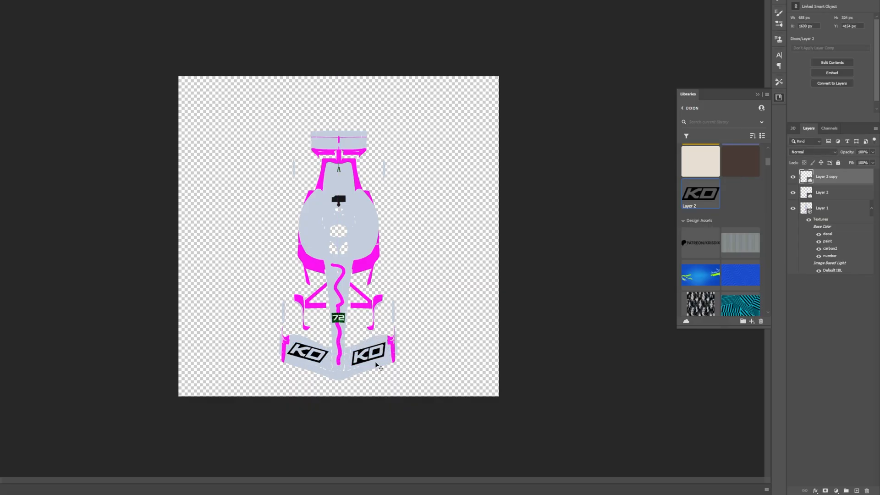
Merge the two KO logo layers into one and check the car.
right_click(843, 192)
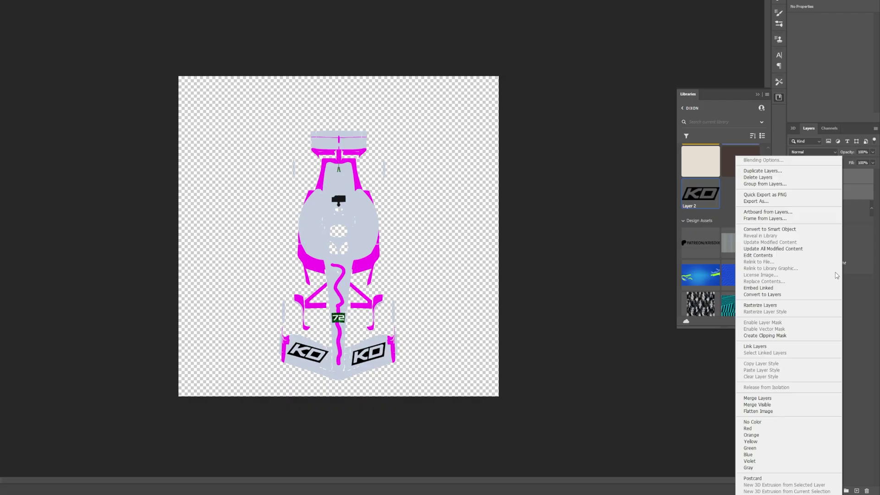
left_click(791, 400)
right_click(825, 184)
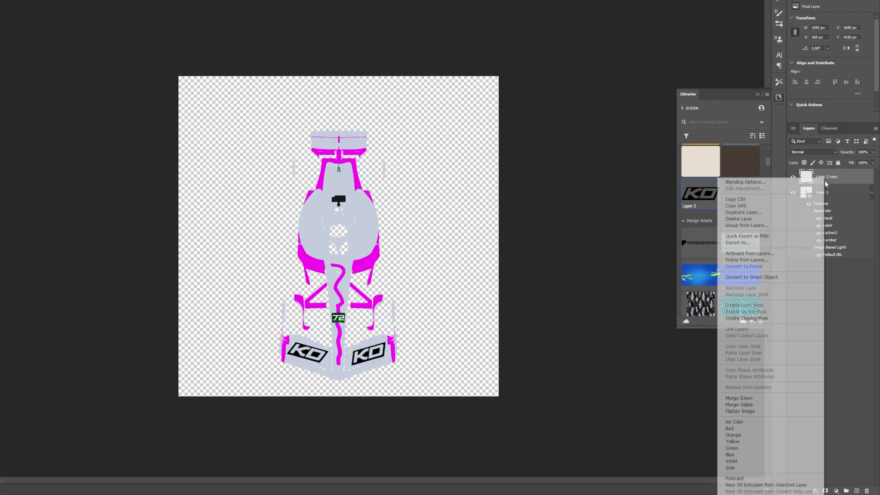
left_click(758, 403)
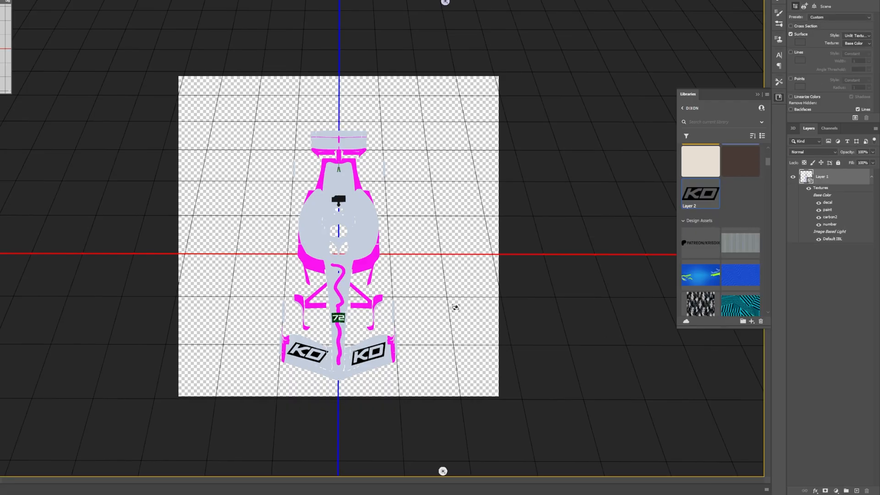
left_click_drag(452, 292, 131, 45)
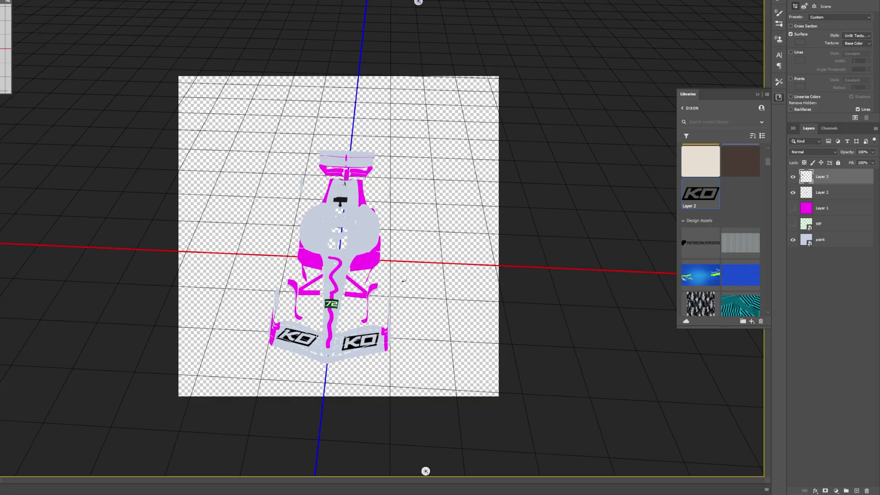
Orbit the car to view the pink Alpine livery at an angle.
mouse_move(384, 258)
left_mouse_down()
mouse_move(433, 282)
mouse_move(315, 152)
mouse_move(206, 220)
left_mouse_up()
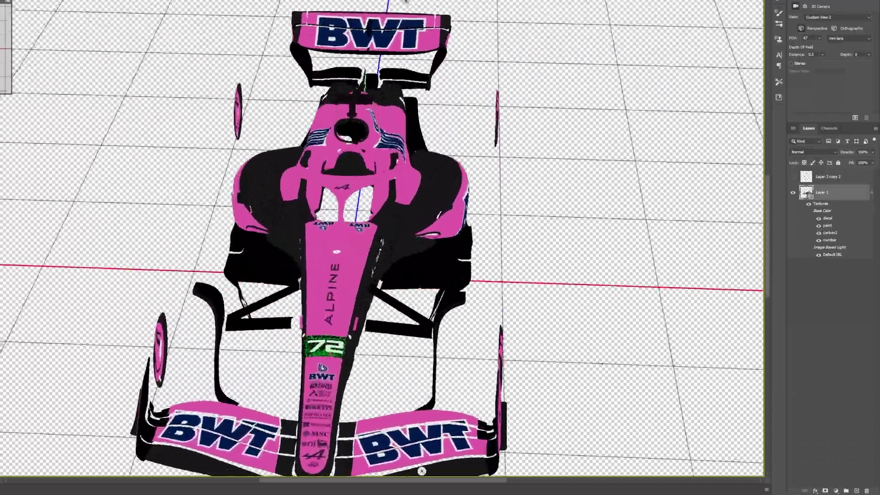
Open the paint texture flat, toggle the Alpine Spec group visibility, leaving it hidden.
mouse_move(421, 470)
left_mouse_down()
mouse_move(579, 353)
mouse_move(757, 297)
mouse_move(440, 471)
mouse_move(392, 470)
left_mouse_up()
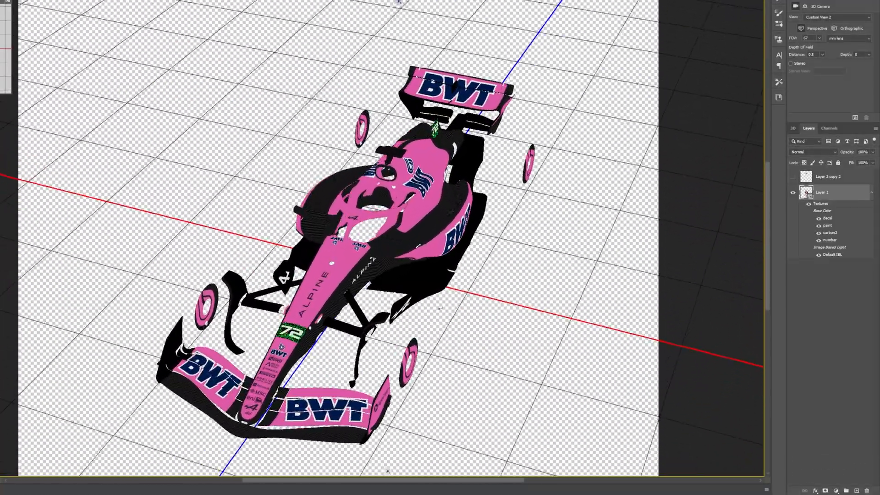
mouse_move(395, 2)
left_mouse_down()
mouse_move(306, 2)
mouse_move(402, 3)
left_mouse_up()
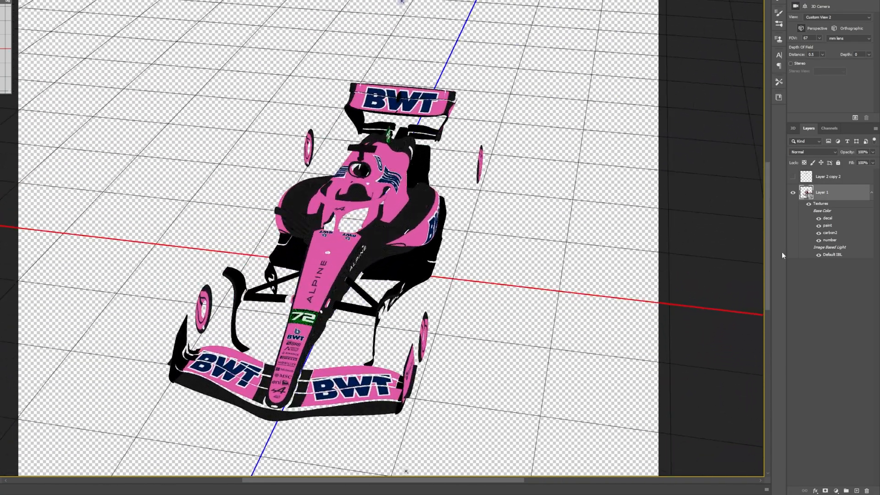
double_click(828, 232)
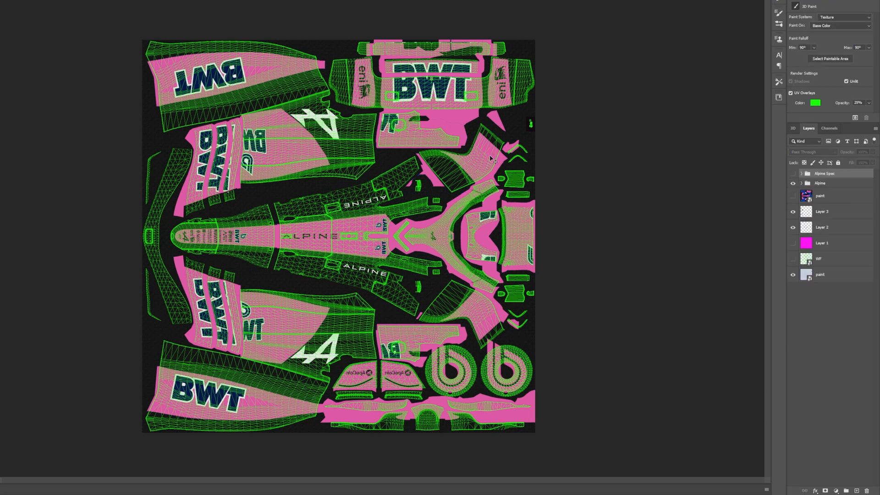
left_click(794, 174)
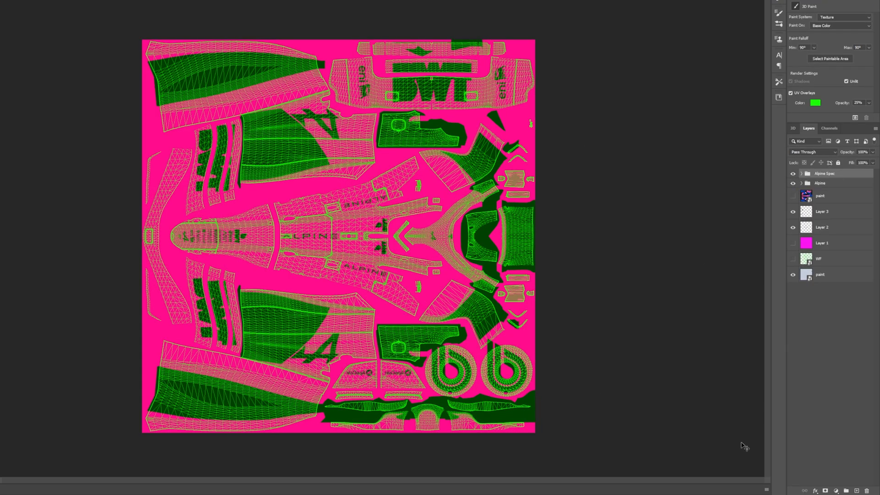
left_click(794, 175)
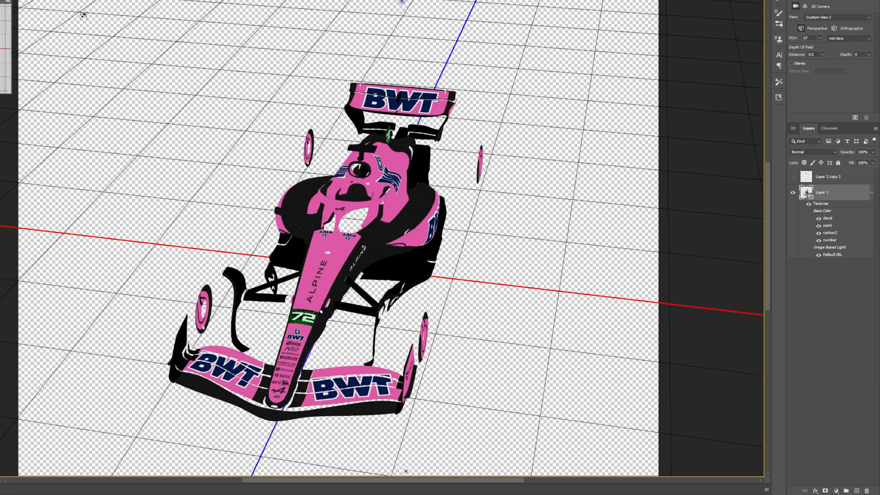
key("ctrl+Tab")
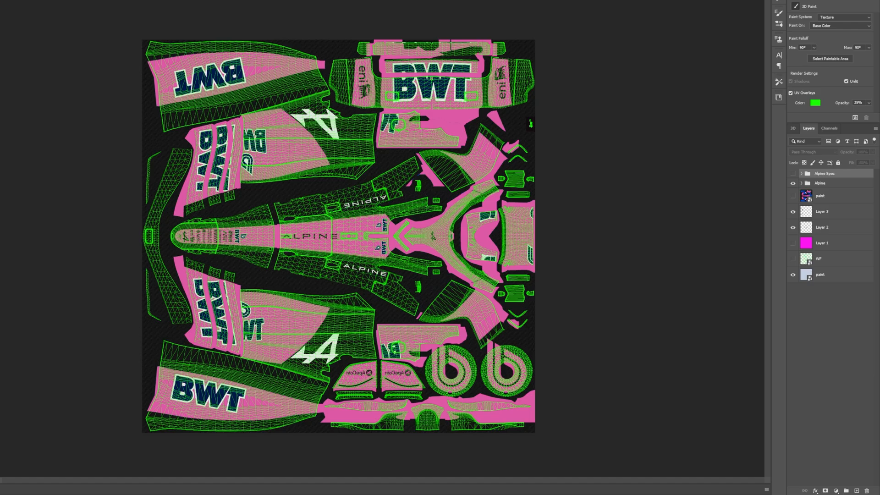
In Save As, create Desktop folder F1 25 Mods with subfolder My Team Livery and enter it.
key("ctrl+shift+s")
right_click(374, 241)
left_click(459, 311)
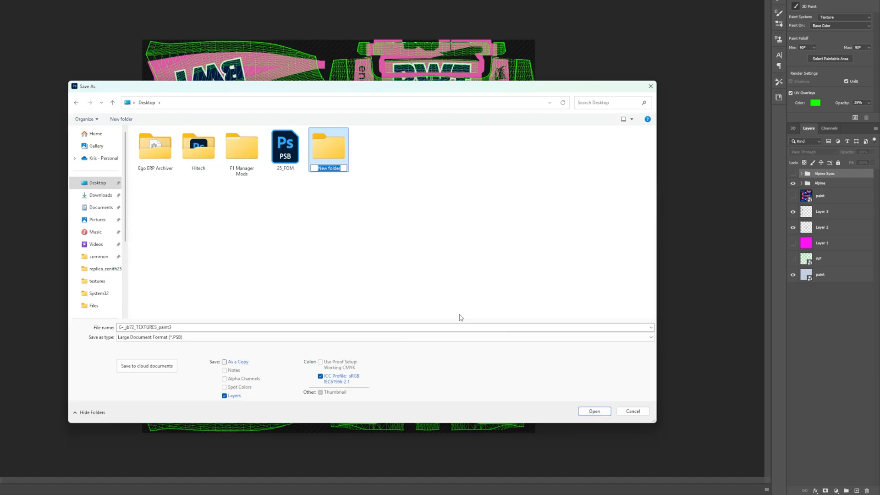
type("F1")
type(" 25 Mods")
key("Return")
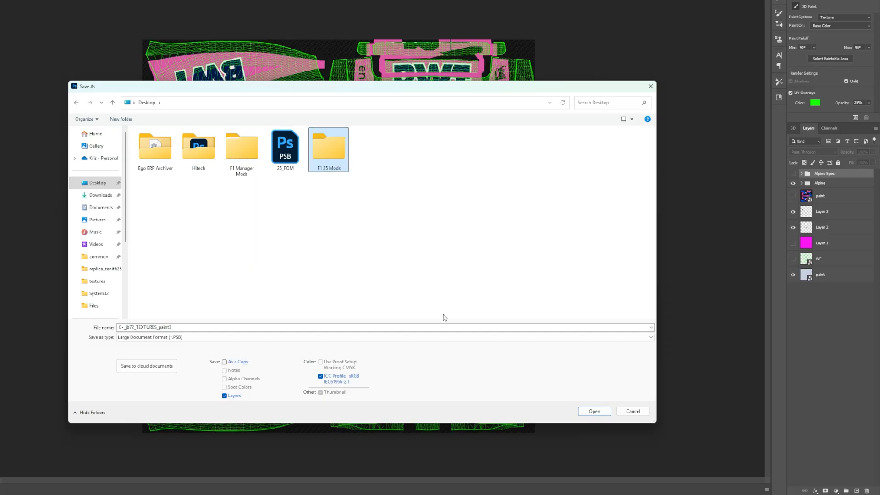
key("Return")
right_click(285, 194)
left_click(385, 274)
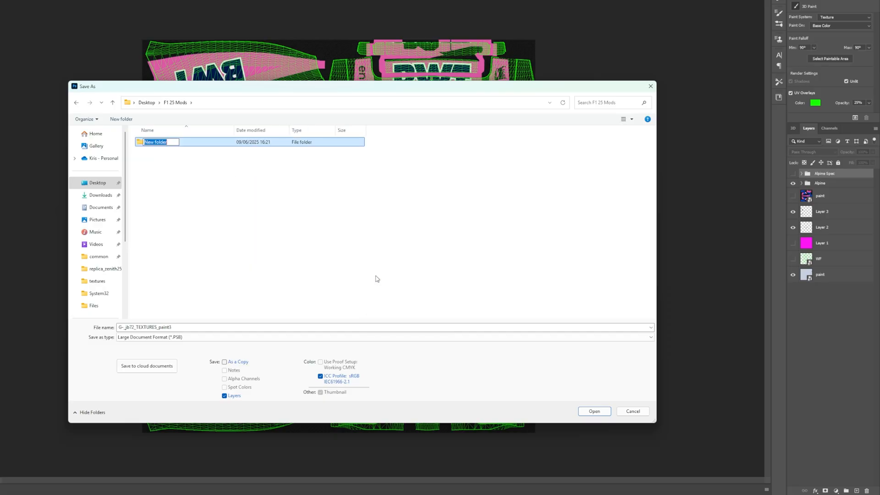
type("My Team L")
type("ivery")
key("Return")
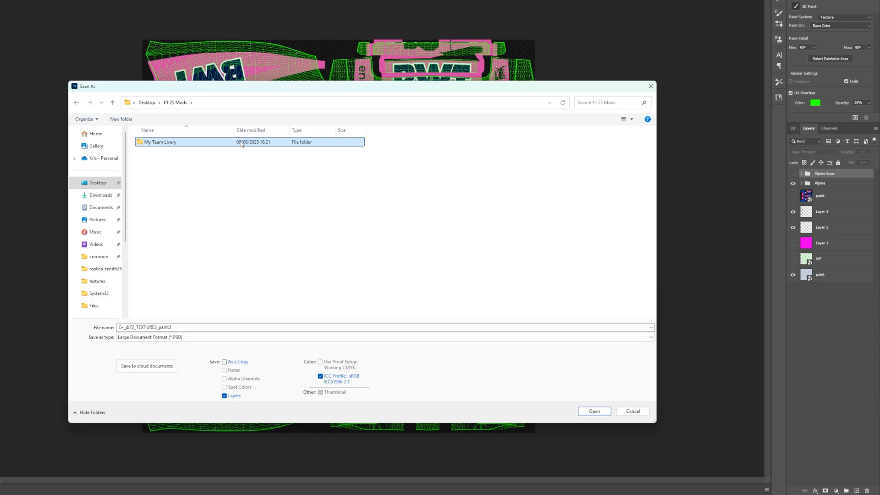
double_click(244, 142)
Save the paint texture as Paint in Intel Texture Works DDS format with BC1 sRGB compression.
left_click(207, 337)
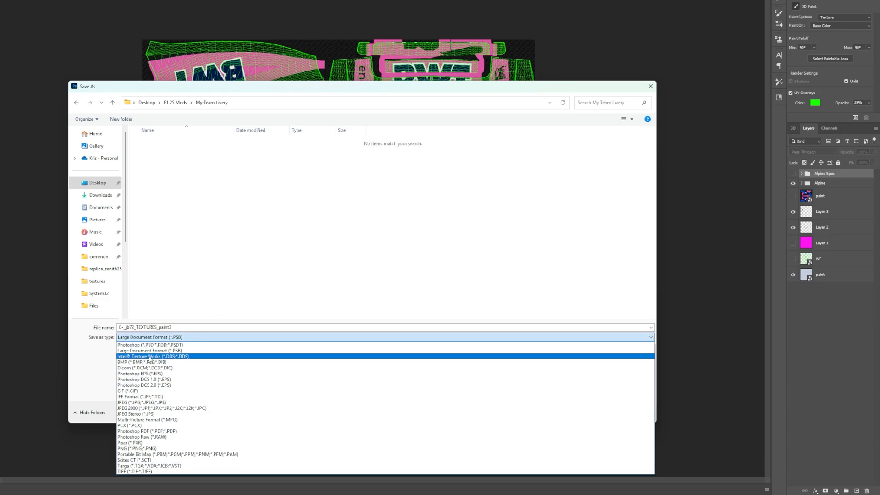
left_click(149, 357)
type("Paint")
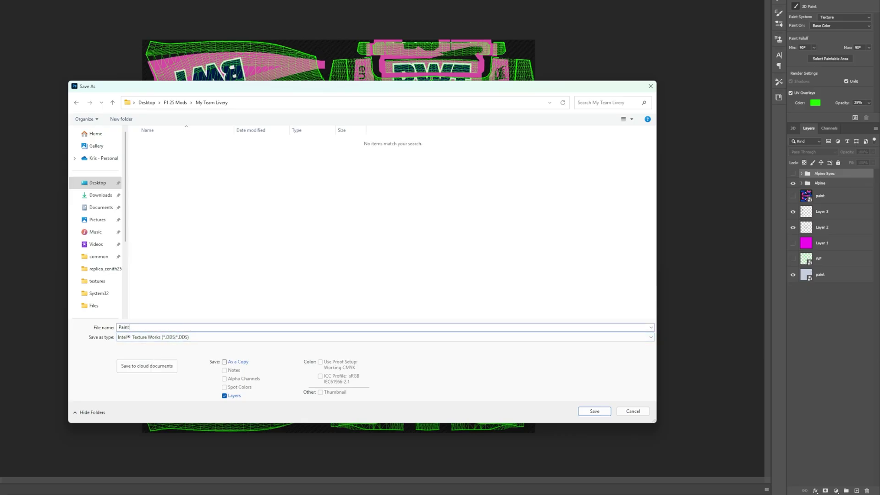
key("Return")
left_click(393, 126)
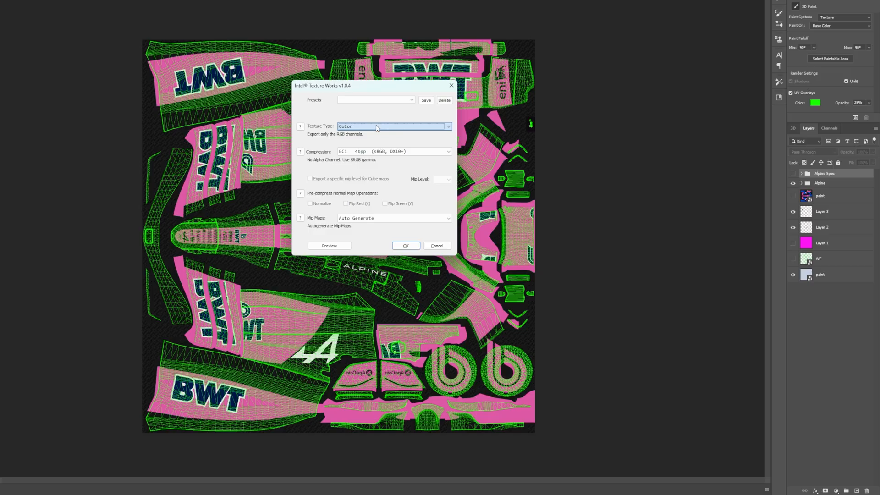
left_click(393, 151)
left_click(398, 178)
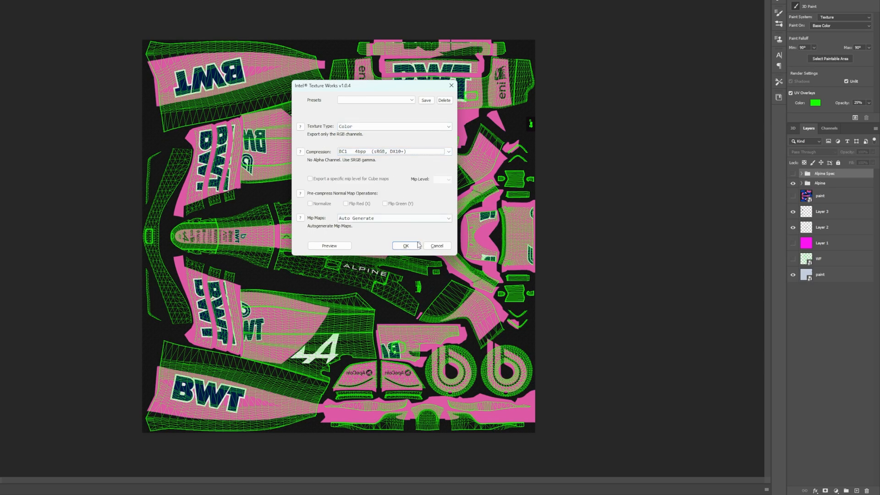
left_click(406, 245)
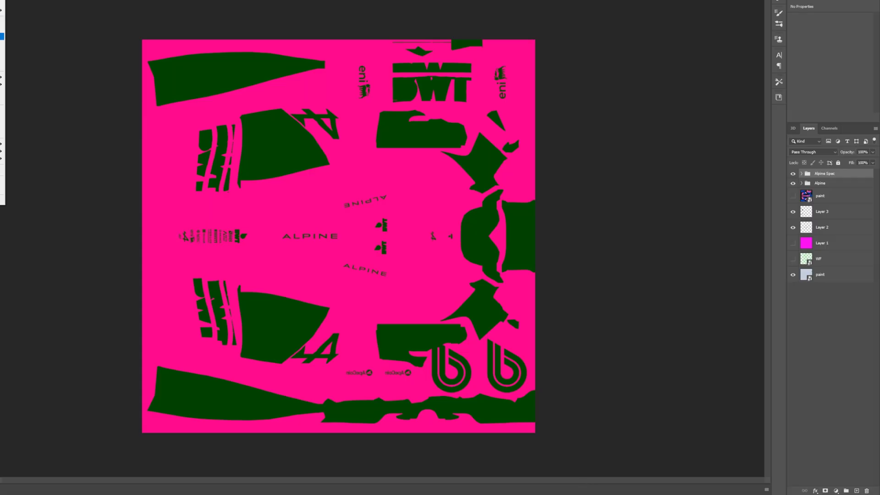
Save the spec map as Spec Map DDS in My Team Livery, confirming the Texture Works export.
key("ctrl+shift+s")
left_click(385, 337)
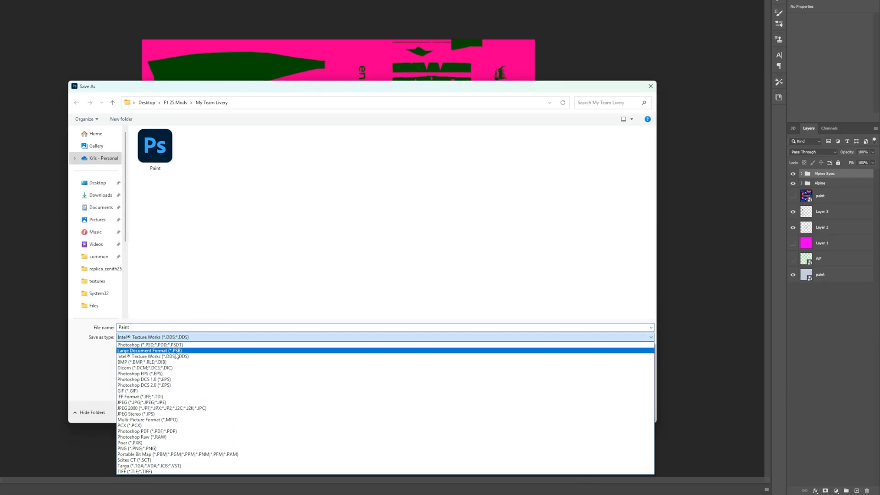
left_click(385, 338)
type("Spec Map")
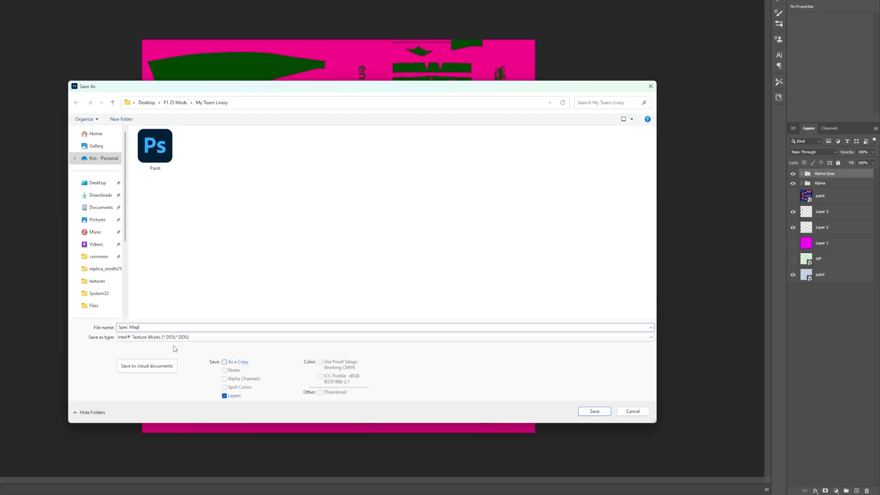
key("Return")
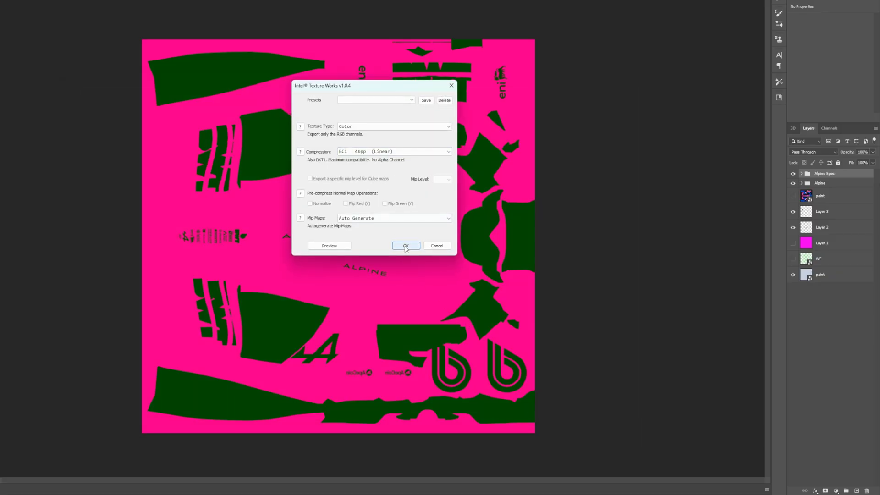
left_click(405, 247)
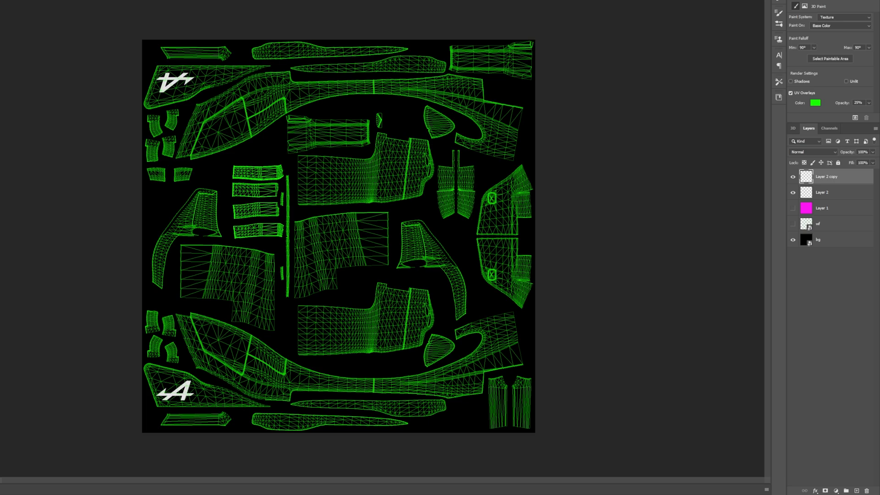
Save the floor texture as Floor DDS in My Team Livery with BC1 sRGB compression.
key("ctrl+shift+s")
left_click(186, 337)
left_click(165, 358)
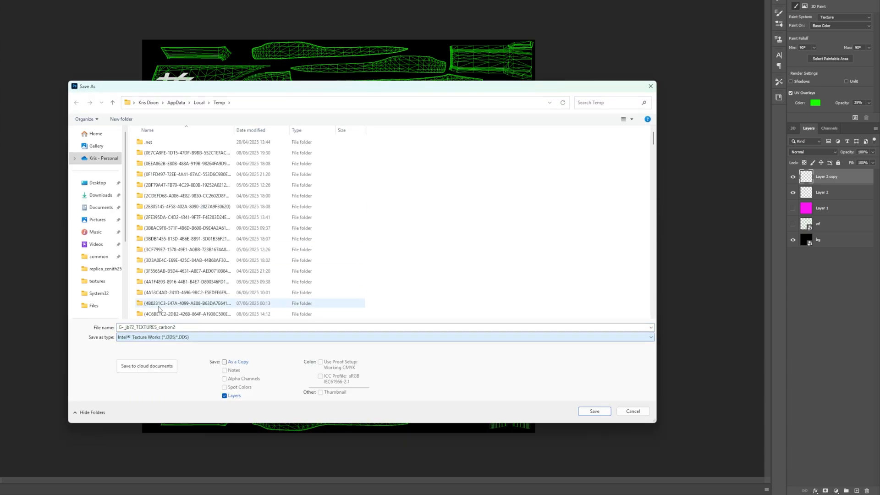
left_click(98, 183)
type("Floor")
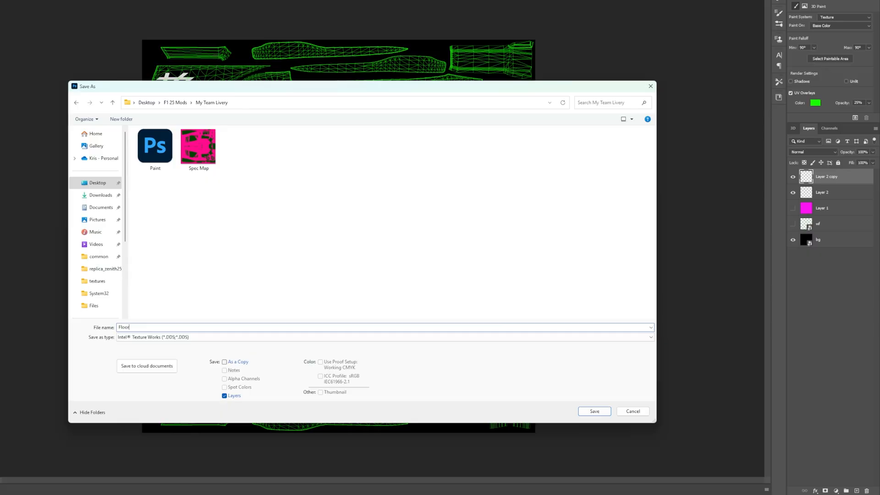
key("Return")
left_click(392, 152)
left_click(385, 168)
left_click(406, 245)
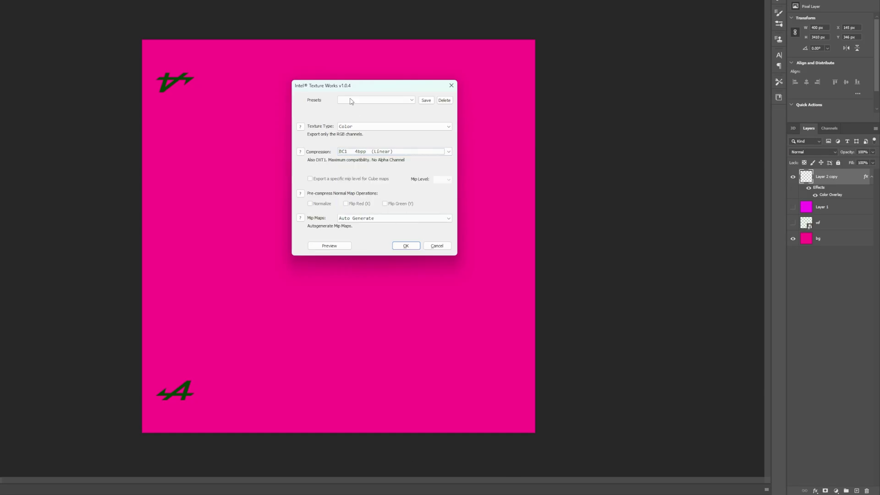
left_click_drag(350, 85, 377, 102)
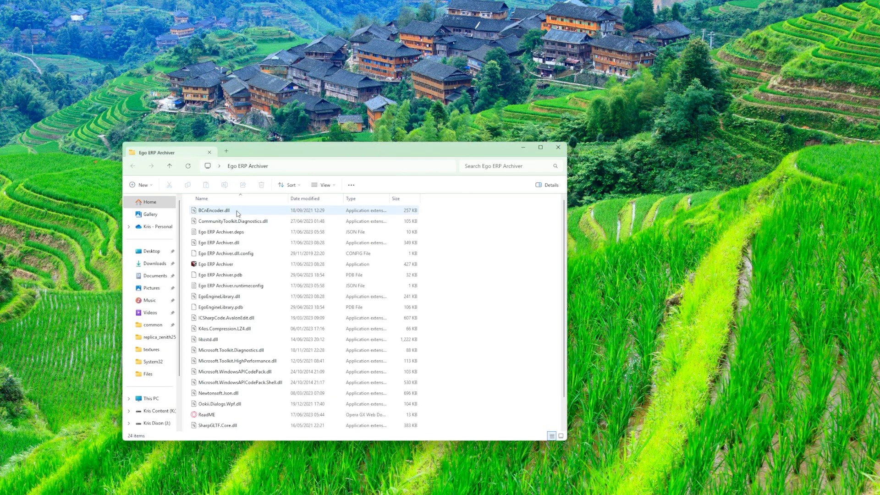
Launch Ego ERP Archiver and load world_car.erp from 2025_asset_groups › f1_2025_world_vehicle_package › teams.
double_click(220, 266)
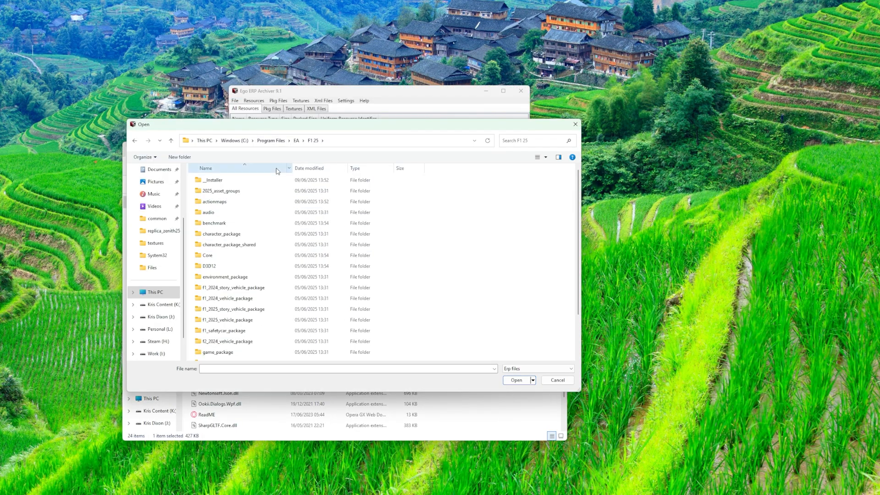
double_click(227, 191)
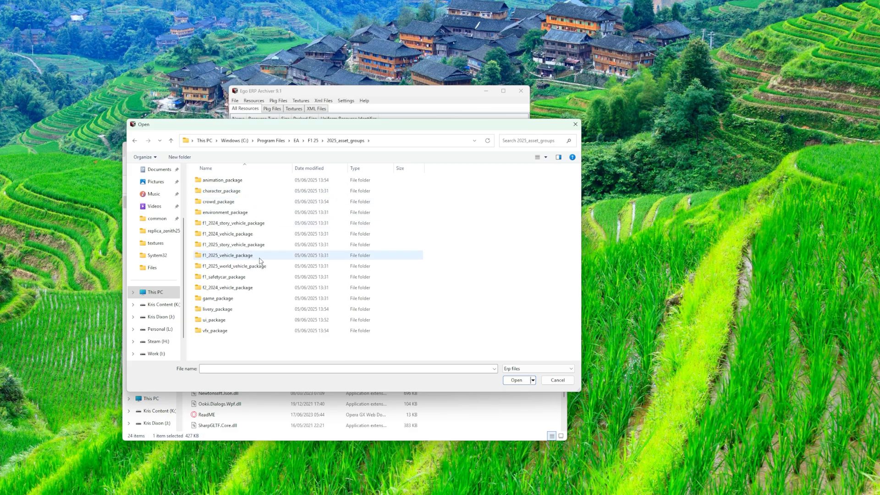
left_click(240, 310)
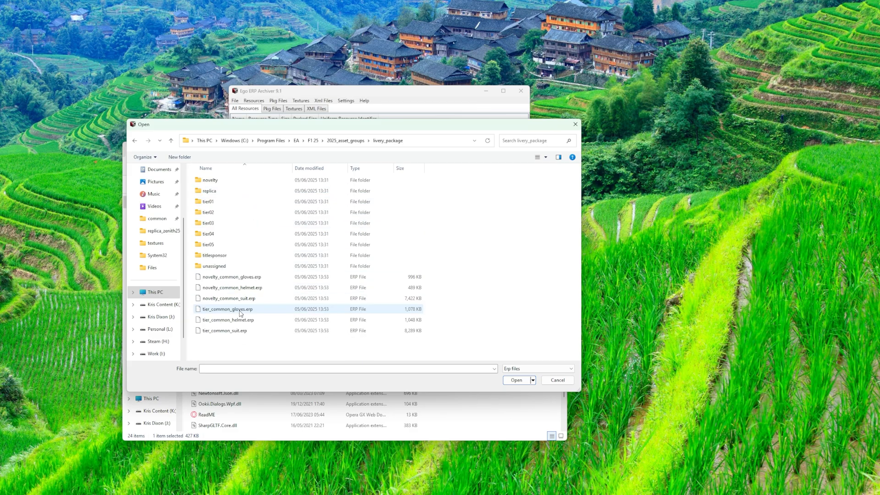
double_click(253, 269)
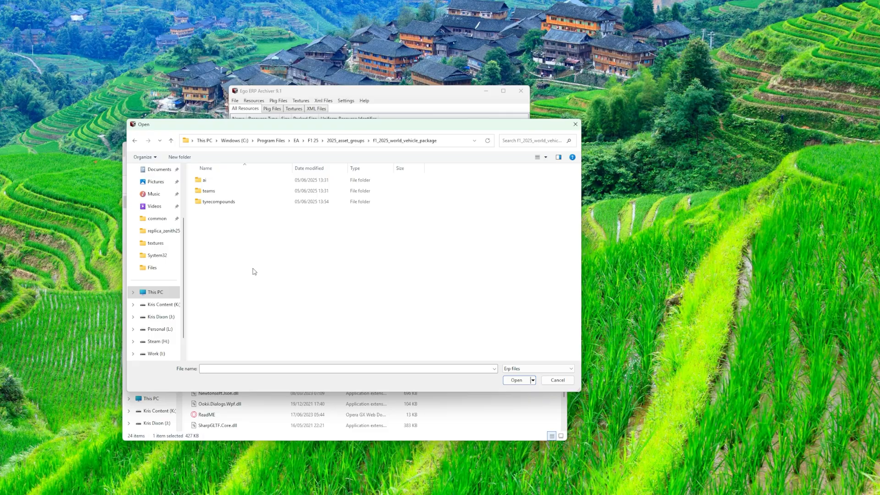
double_click(228, 192)
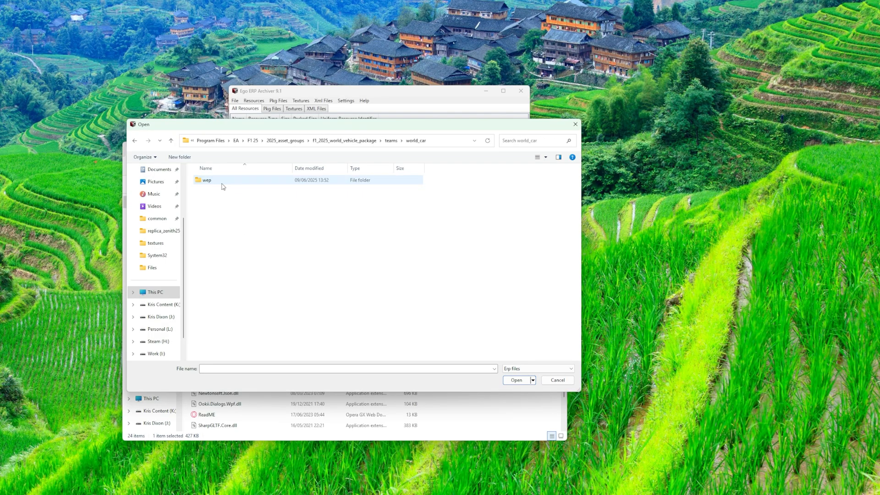
double_click(217, 180)
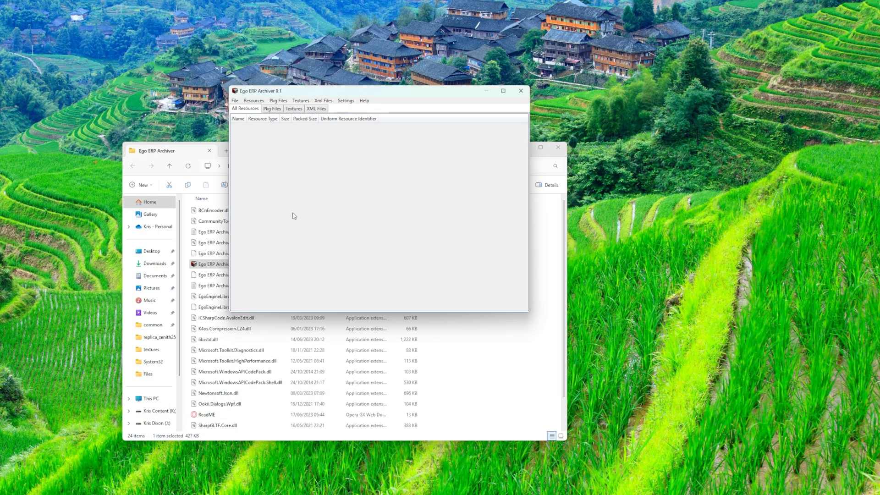
scroll(275, 152, "up", 3)
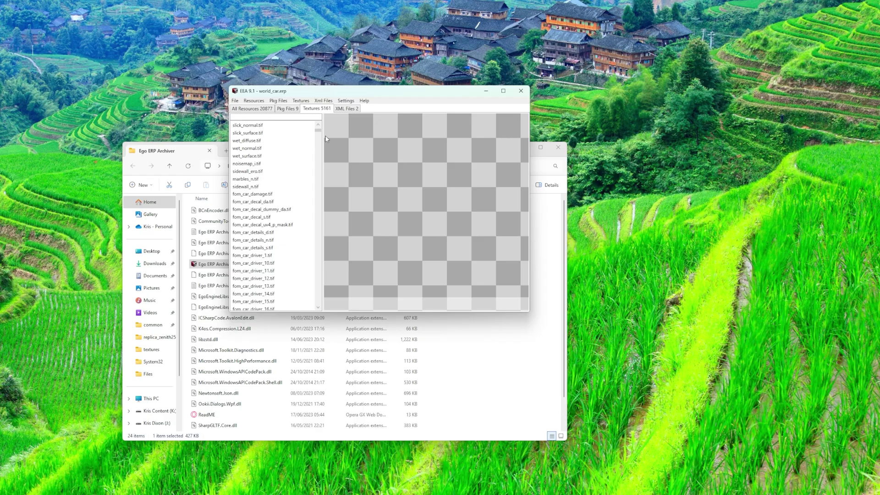
Preview the driver number and replica f175 diffuse, decal and specular textures.
left_click(261, 227)
scroll(261, 283, "down", 2)
left_click(261, 279)
scroll(261, 278, "down", 5)
scroll(261, 269, "down", 5)
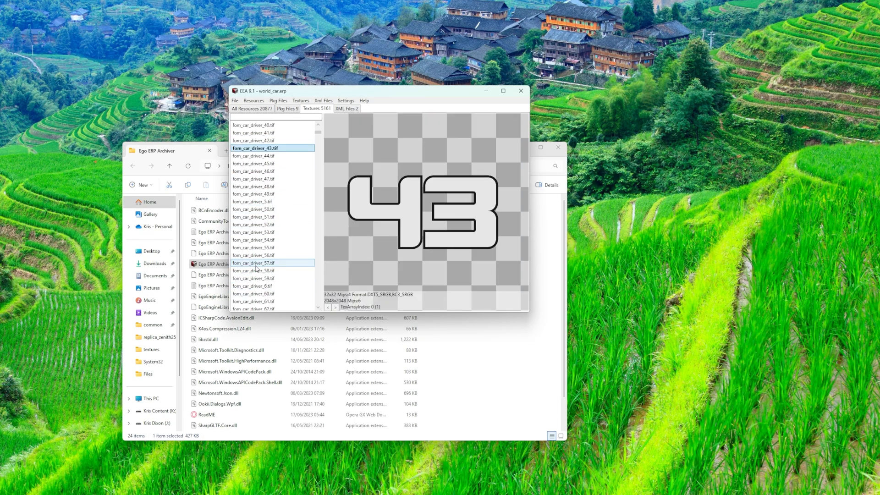
left_click(262, 265)
scroll(261, 262, "down", 10)
left_click(275, 217)
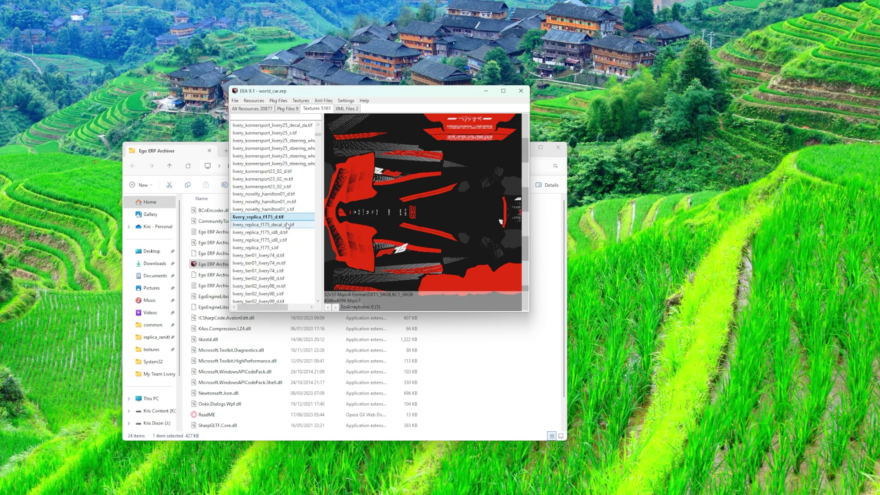
left_click(275, 225)
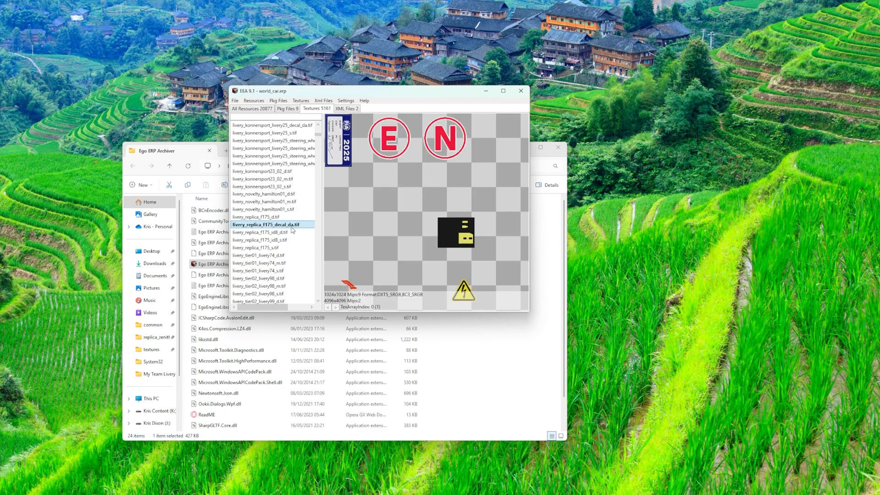
left_click(289, 233)
left_click(288, 248)
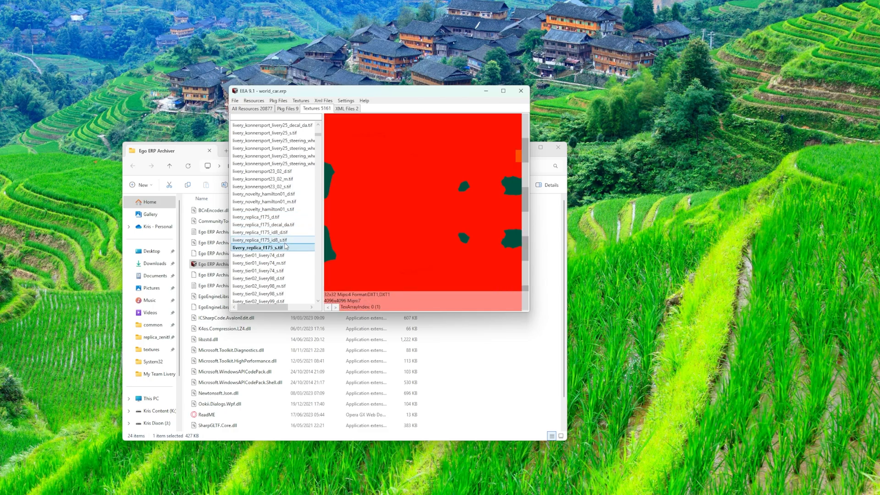
left_click(279, 248)
Replace livery_replica_f175_d.tif with the Paint DDS and save its mipmaps file.
double_click(274, 217)
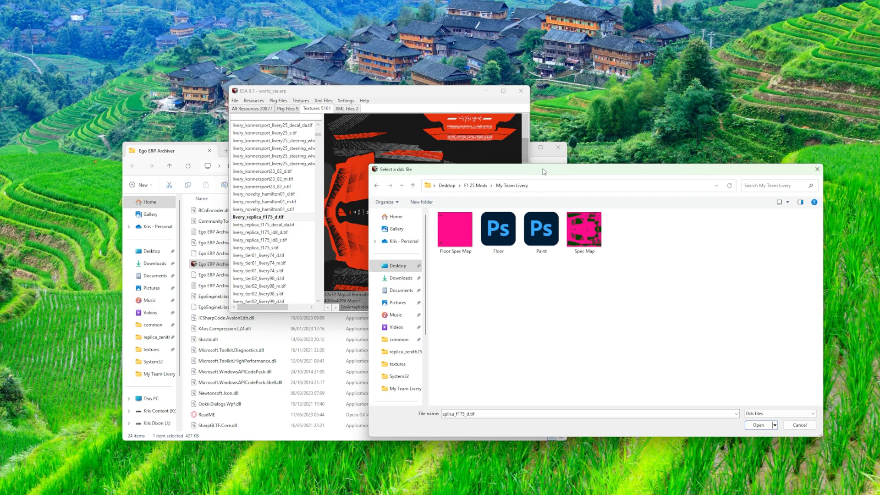
mouse_move(543, 206)
left_mouse_down()
mouse_move(553, 151)
mouse_move(597, 140)
left_mouse_up()
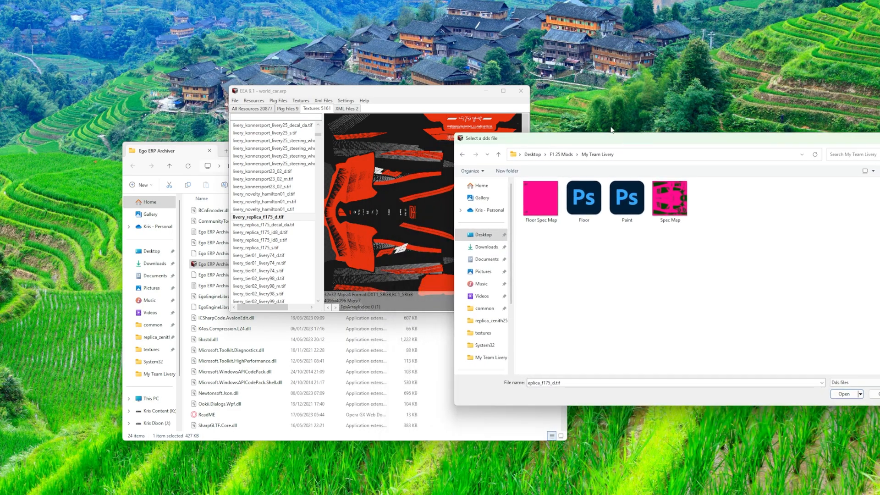
double_click(594, 214)
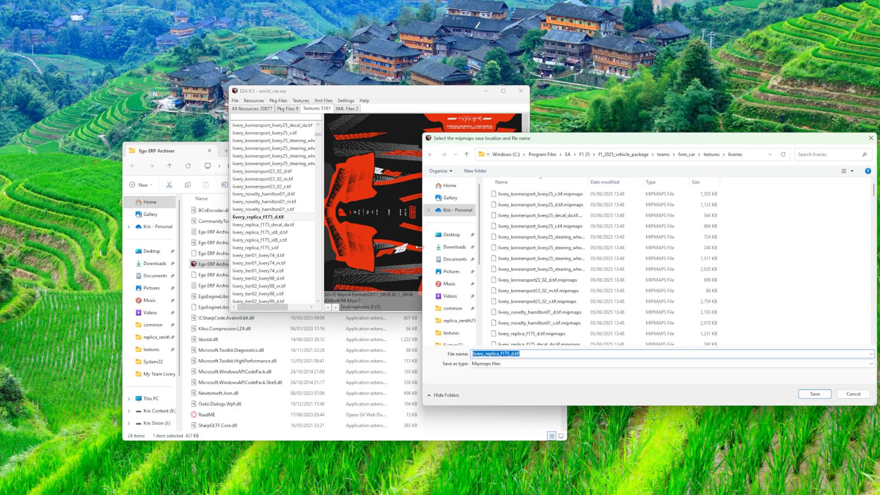
key("Return")
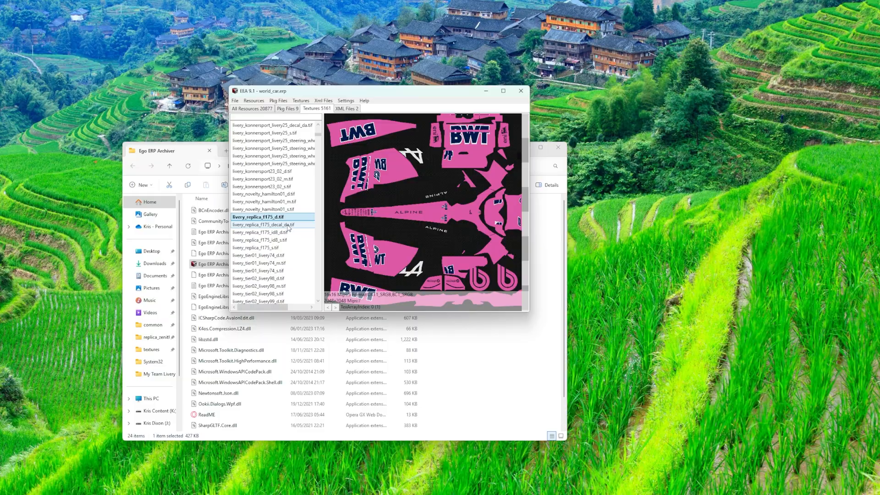
Import the Floor DDS onto livery_replica_f175_id8_d.tif and save its mipmaps file.
left_click(276, 225)
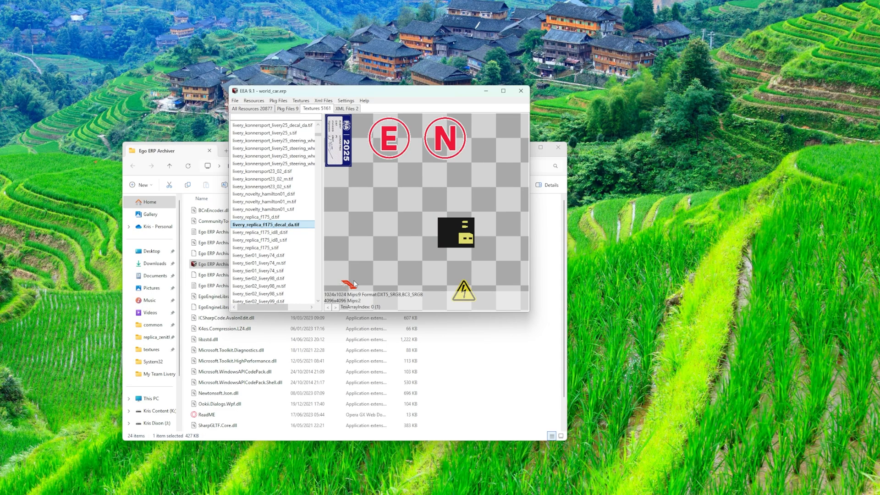
left_click(275, 232)
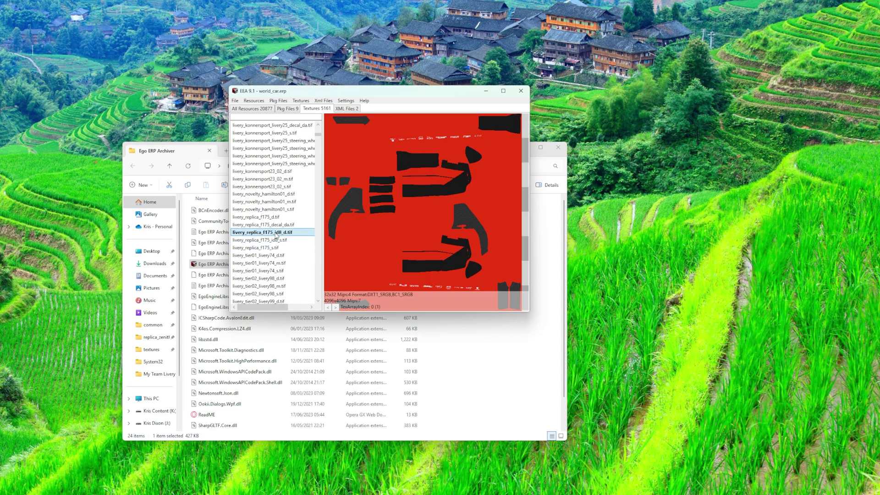
left_click(300, 100)
left_click(316, 118)
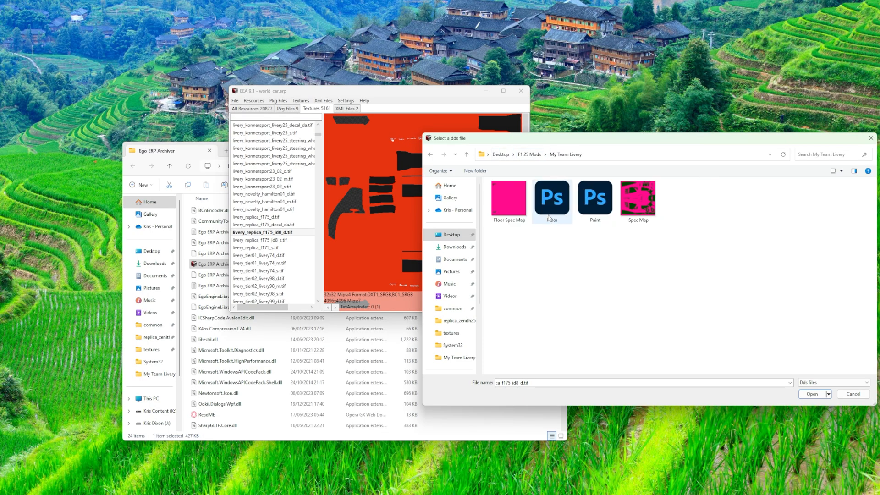
double_click(552, 207)
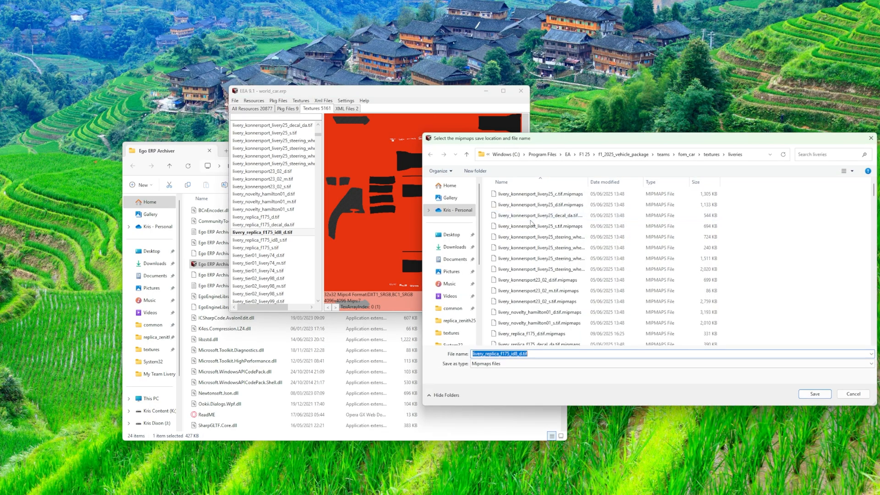
double_click(491, 358)
Import the spec file from F1 25 Mods onto the id8 specular texture and save its mipmaps.
left_click(282, 240)
left_click(300, 100)
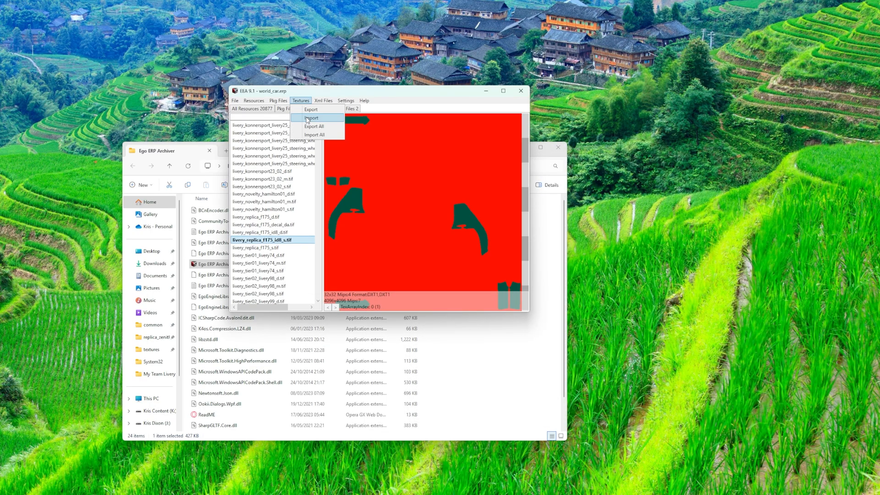
left_click(316, 117)
left_click(452, 235)
double_click(515, 199)
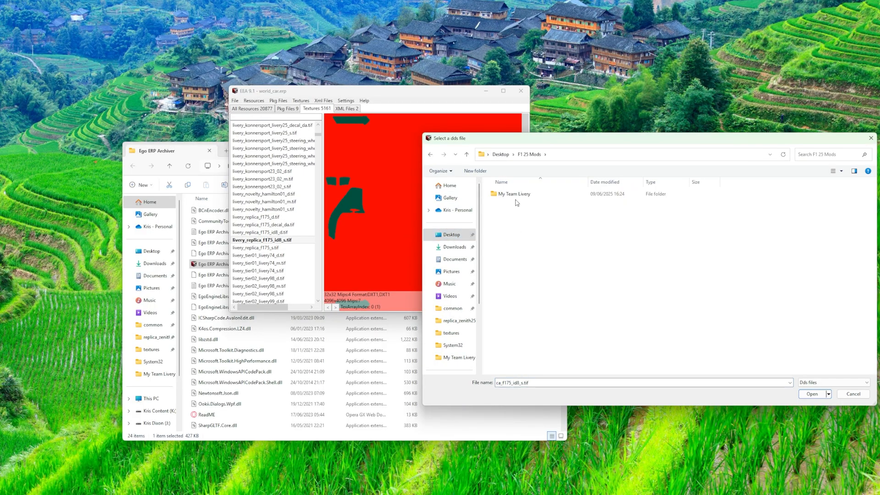
key("Return")
left_click(268, 248)
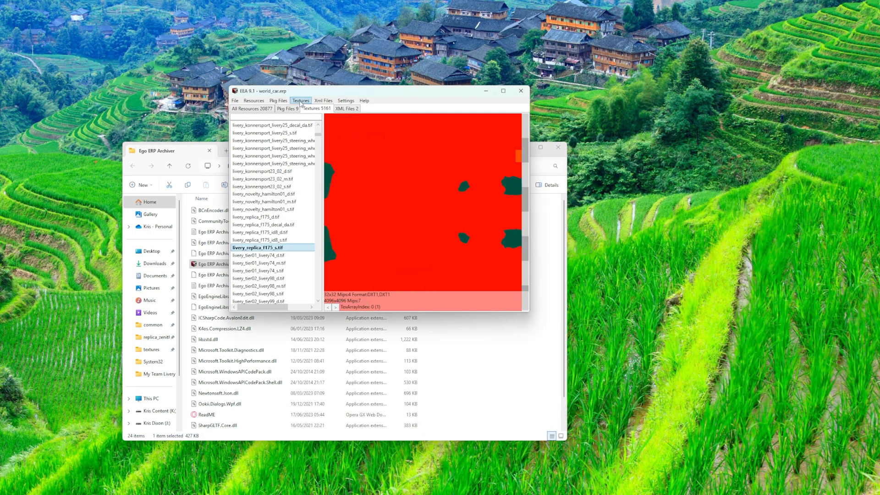
Import the Spec Map DDS onto livery_replica_f175_s.tif and check the pink diffuse livery.
left_click(301, 101)
left_click(312, 119)
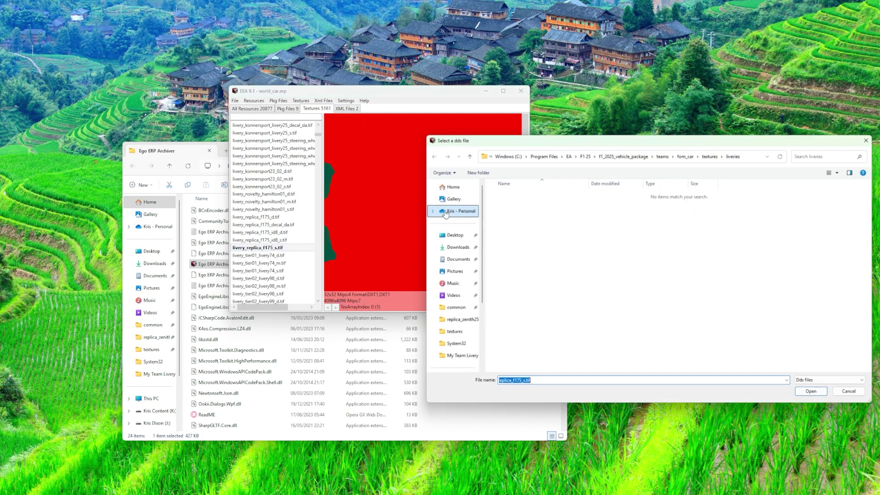
left_click(451, 234)
left_click(508, 199)
double_click(517, 210)
double_click(508, 190)
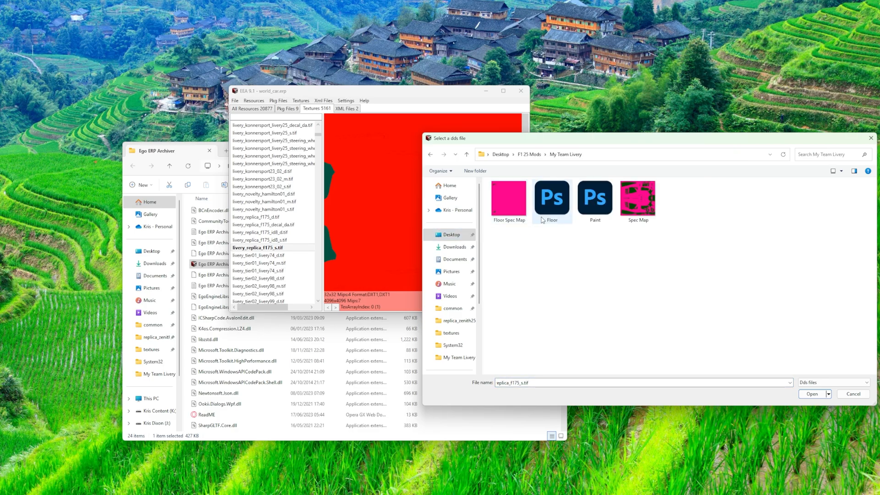
double_click(638, 198)
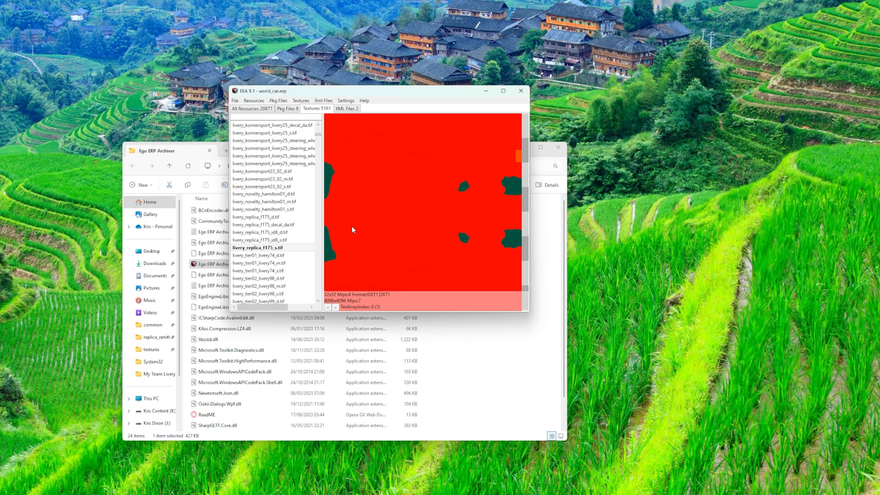
left_click(258, 216)
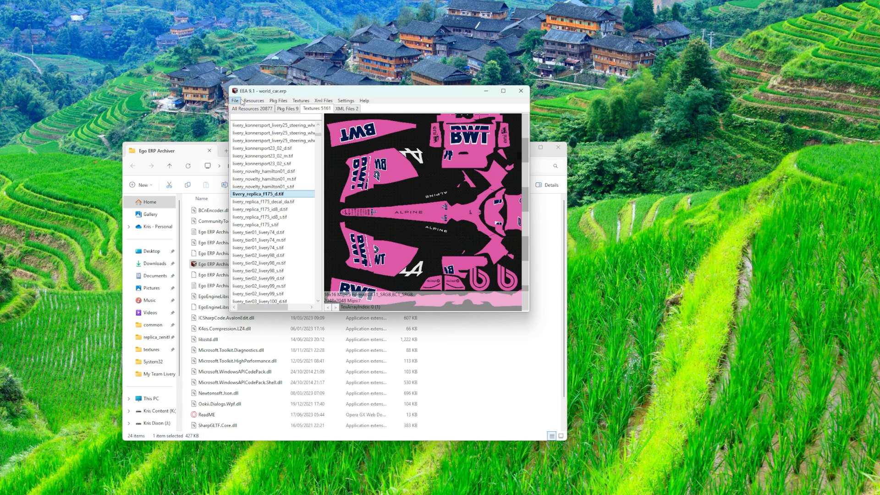
Save world_car.erp, overwriting the original archive.
left_click(245, 119)
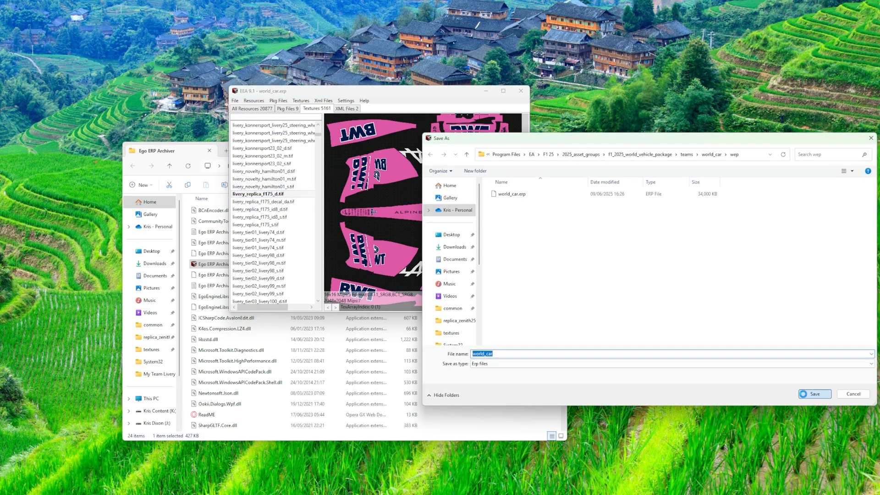
left_click(814, 393)
left_click(416, 264)
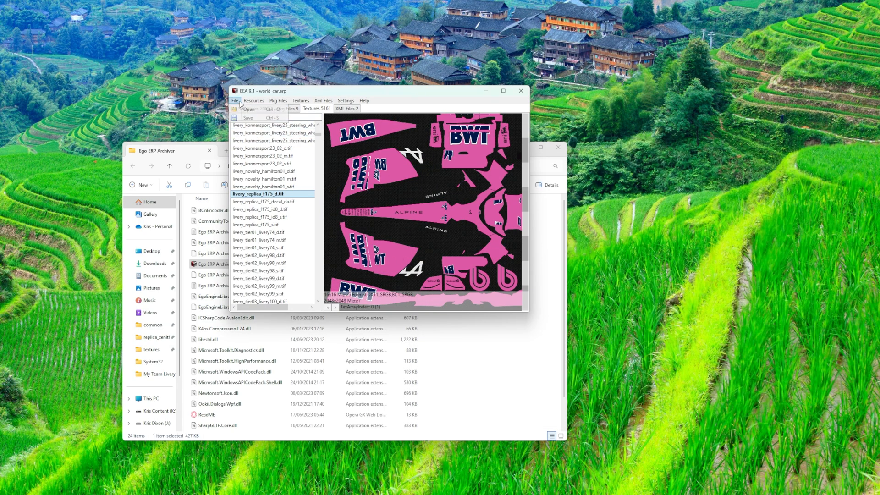
Load common_fom.erp from 2025_asset_groups › f1_2025_vehicle_package › teams.
left_click(244, 110)
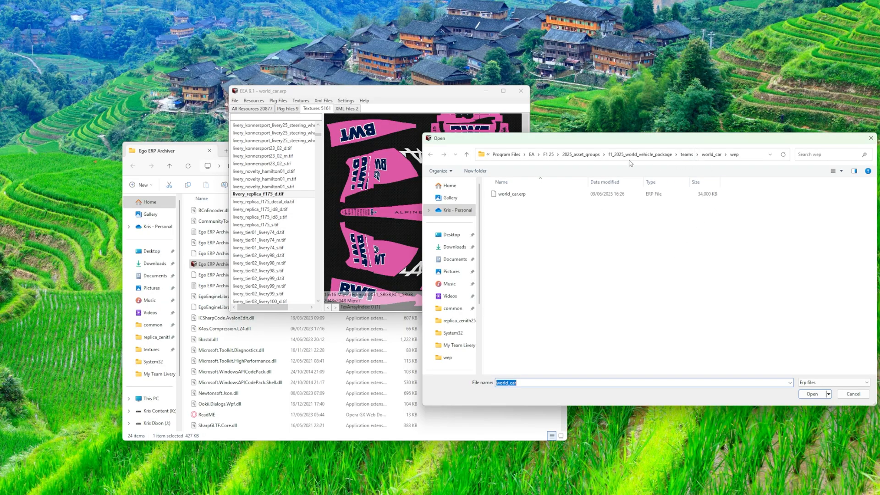
left_click(582, 154)
double_click(543, 269)
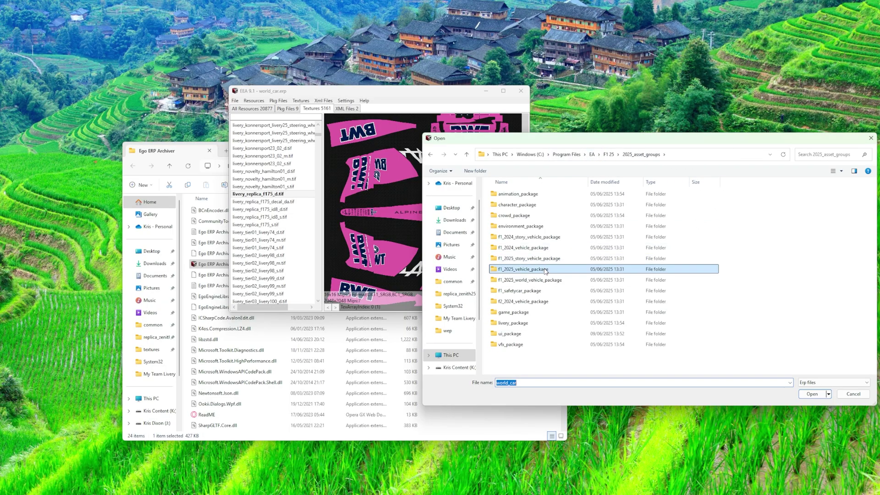
double_click(517, 208)
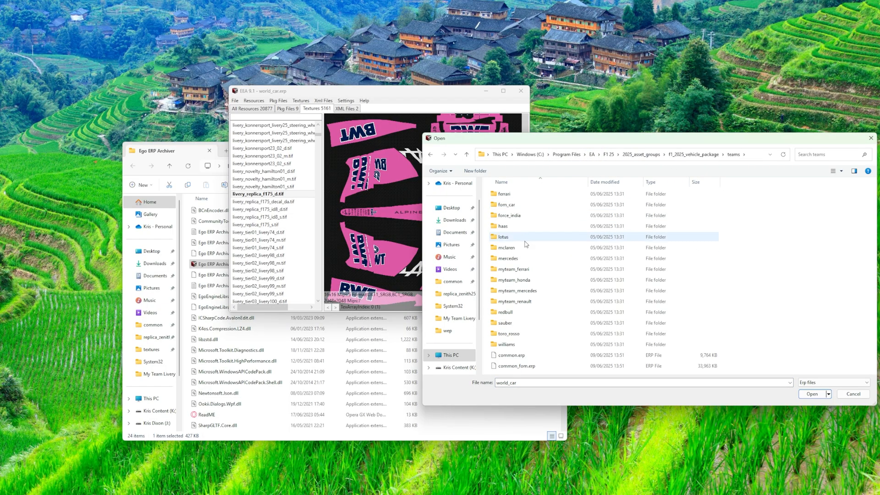
double_click(511, 365)
Import the Paint DDS from My Team Livery onto livery_replica_f175_d.tif.
left_click(275, 194)
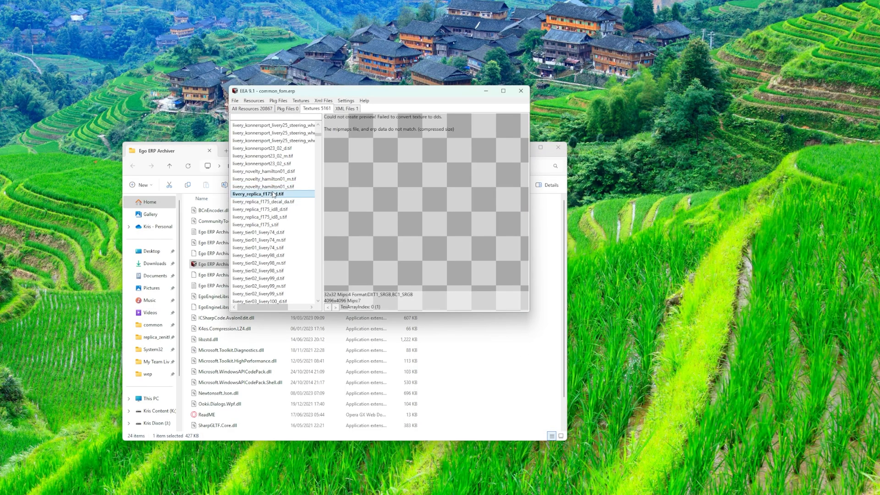
left_click(301, 100)
left_click(312, 117)
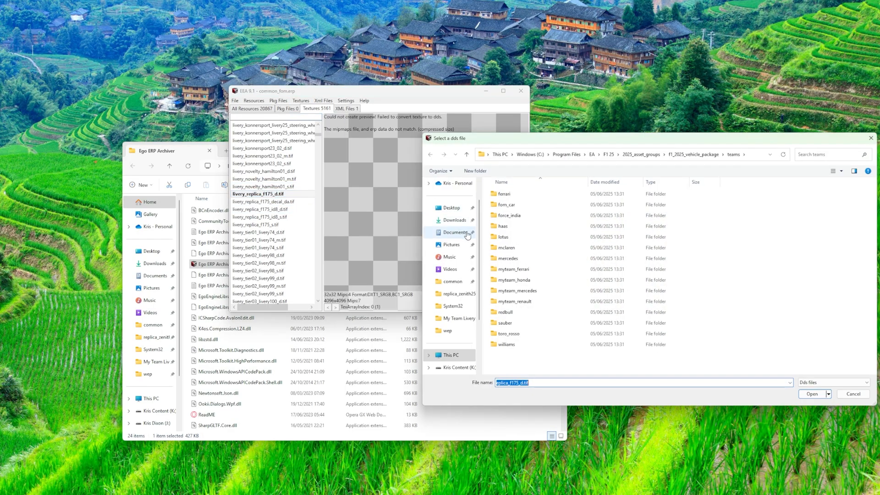
left_click(451, 208)
double_click(509, 199)
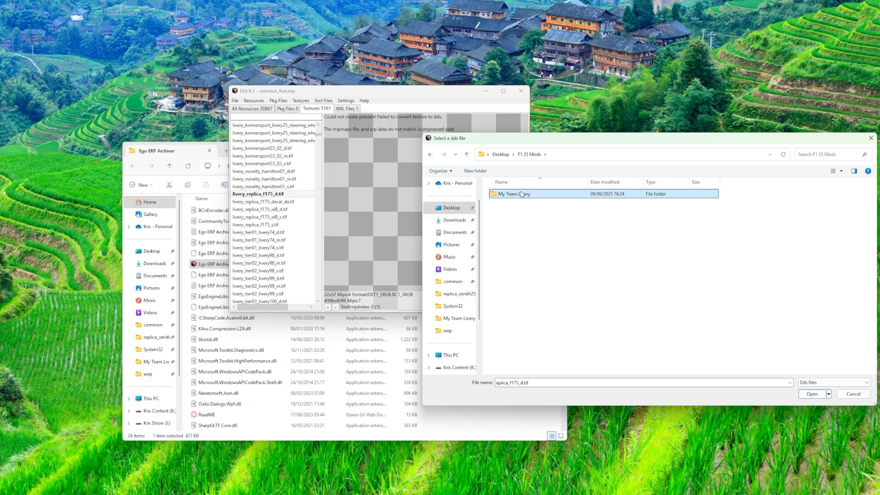
double_click(512, 191)
double_click(581, 209)
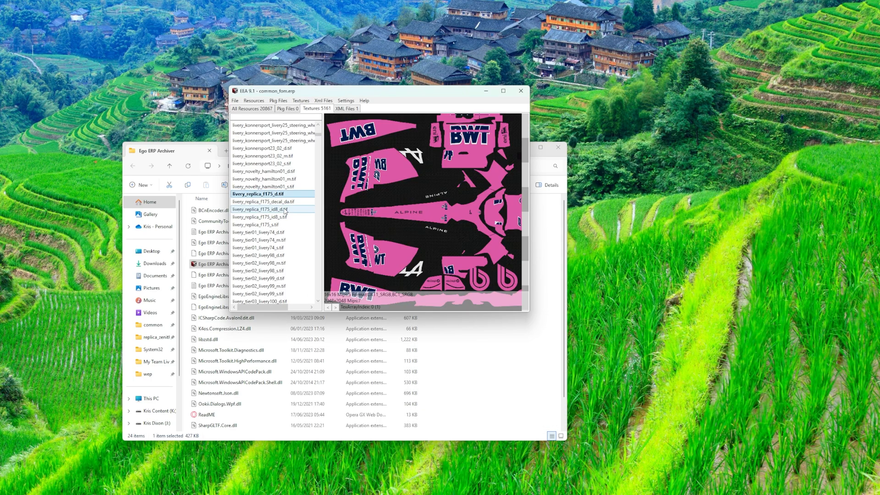
Import the Floor DDS from My Team Livery onto livery_replica_f175_id8_d.tif.
left_click(301, 101)
left_click(313, 117)
left_click(451, 235)
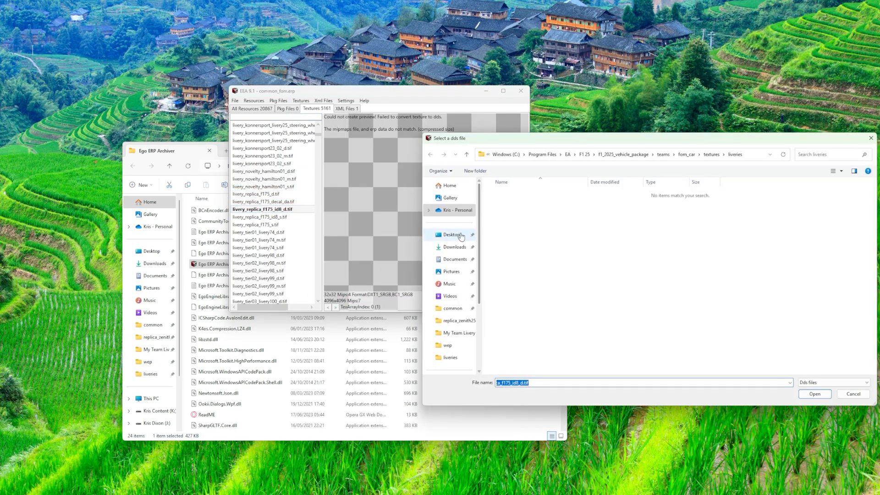
double_click(522, 206)
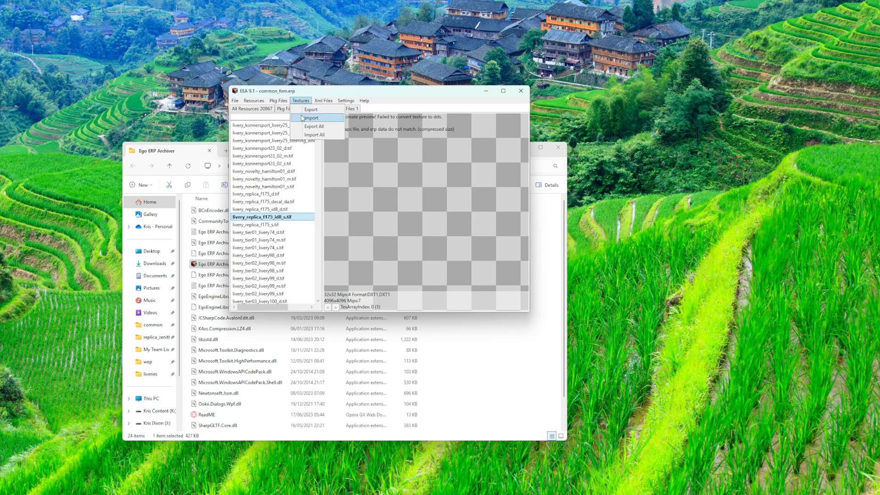
left_click(452, 234)
double_click(509, 199)
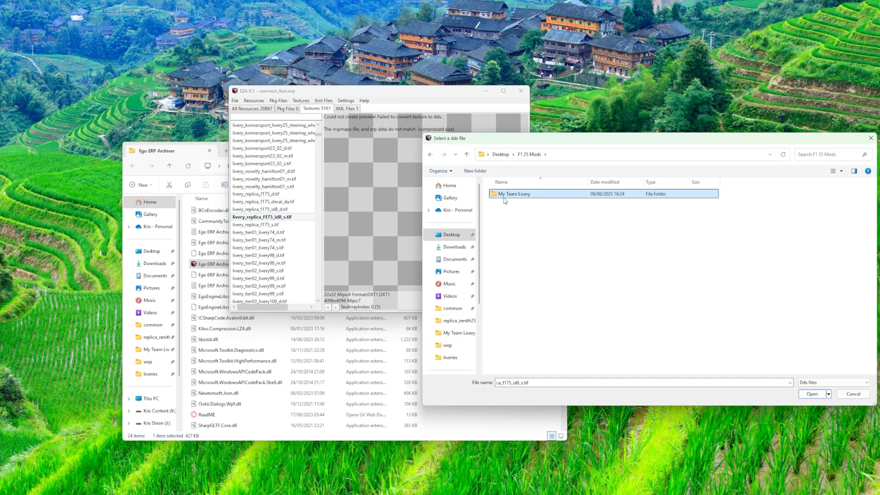
double_click(522, 199)
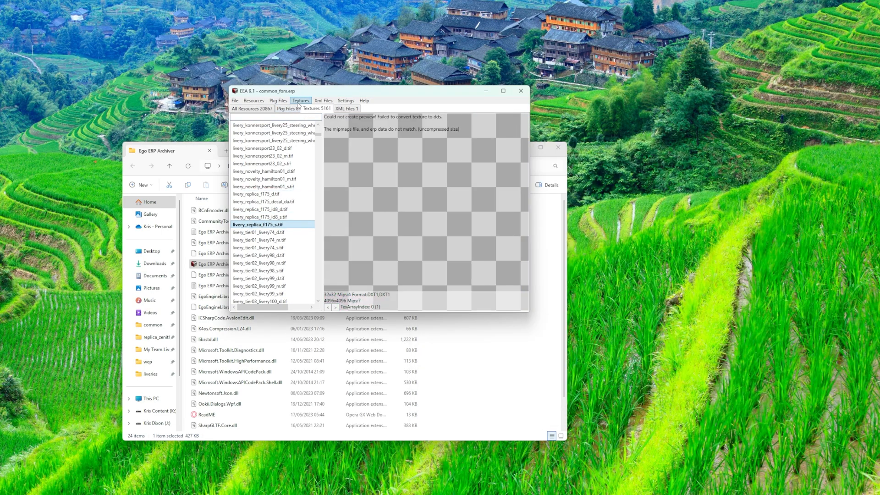
Import the Spec Map DDS onto livery_replica_f175_s.tif, then save common_fom.erp over the original.
left_click(300, 100)
left_click(313, 118)
double_click(509, 199)
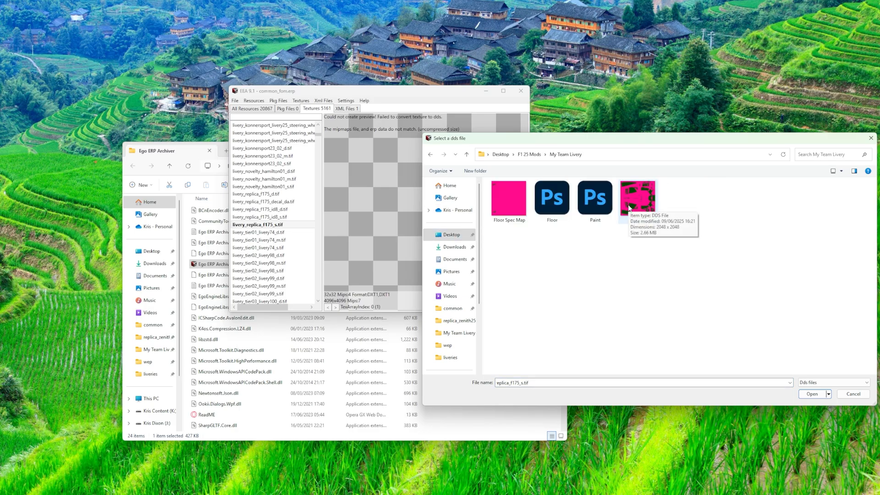
double_click(630, 208)
key("ctrl+s")
left_click(814, 394)
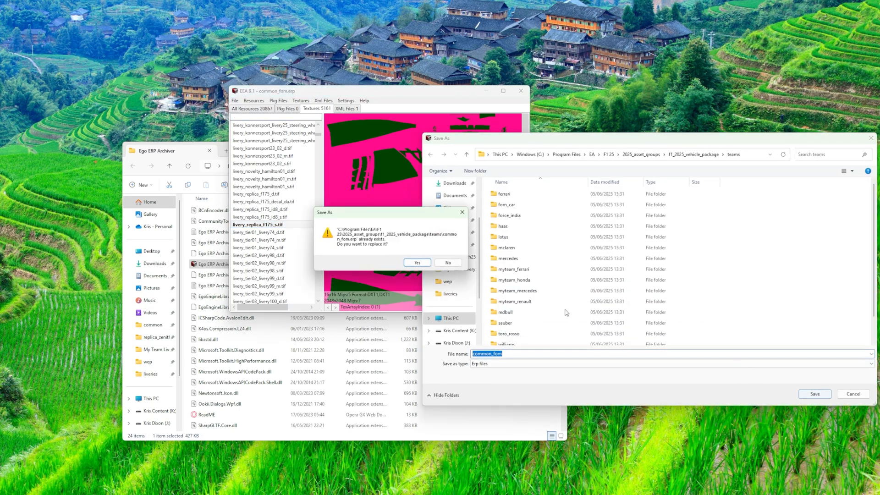